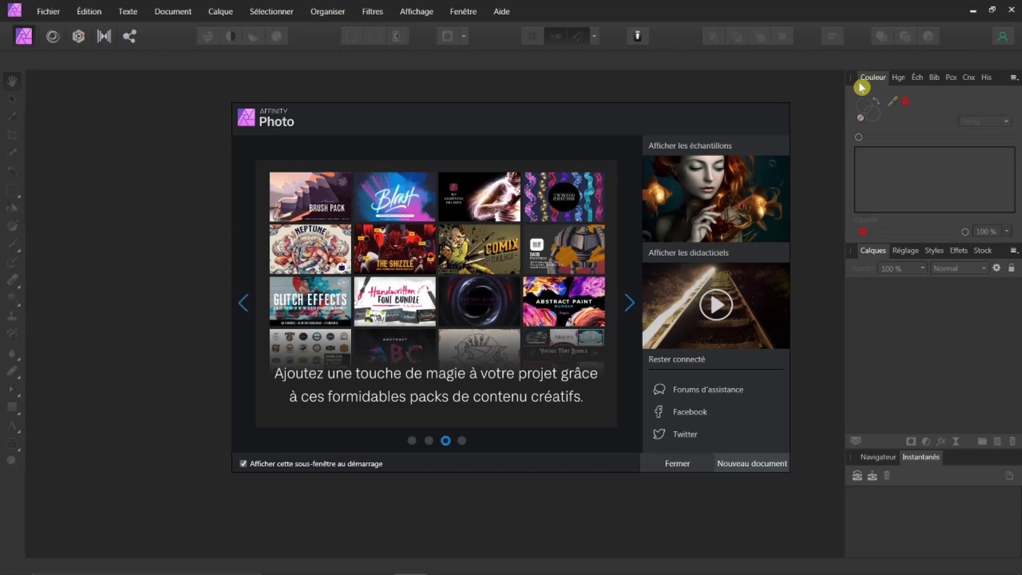
Step: Dismiss the welcome window and show the stock image browser, checking that Stock is enabled in the Studio list
click(686, 466)
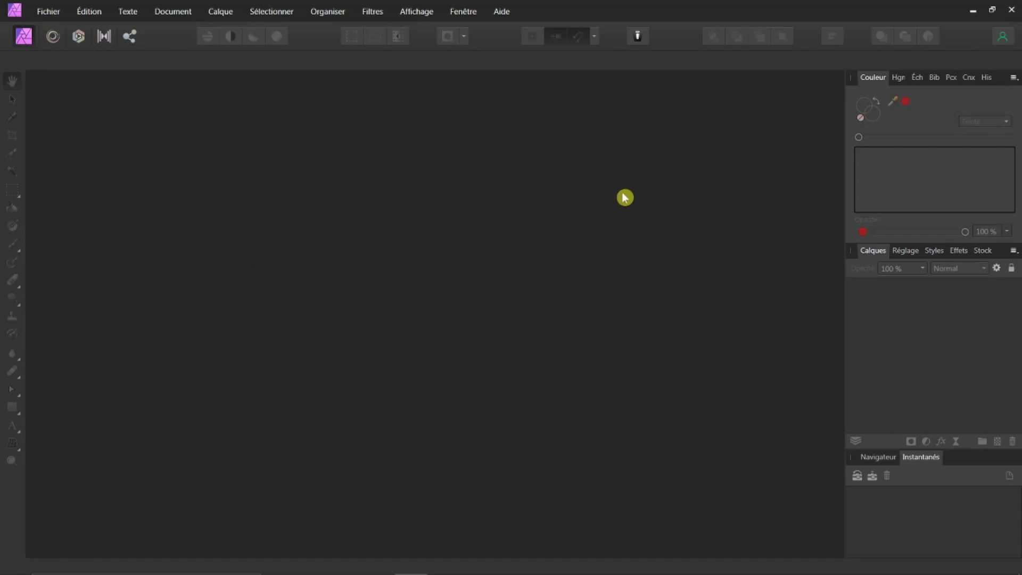
click(984, 253)
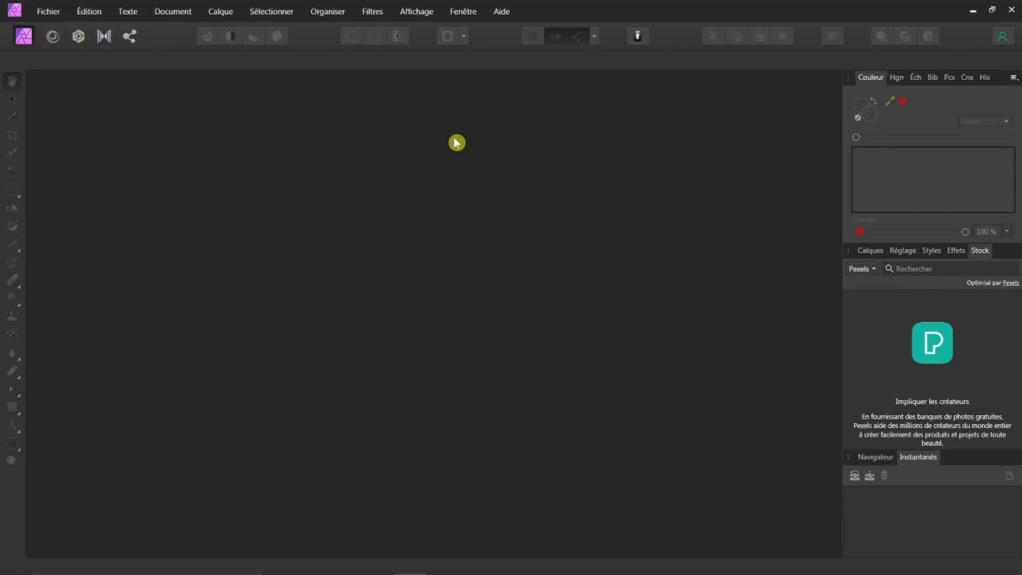
click(420, 13)
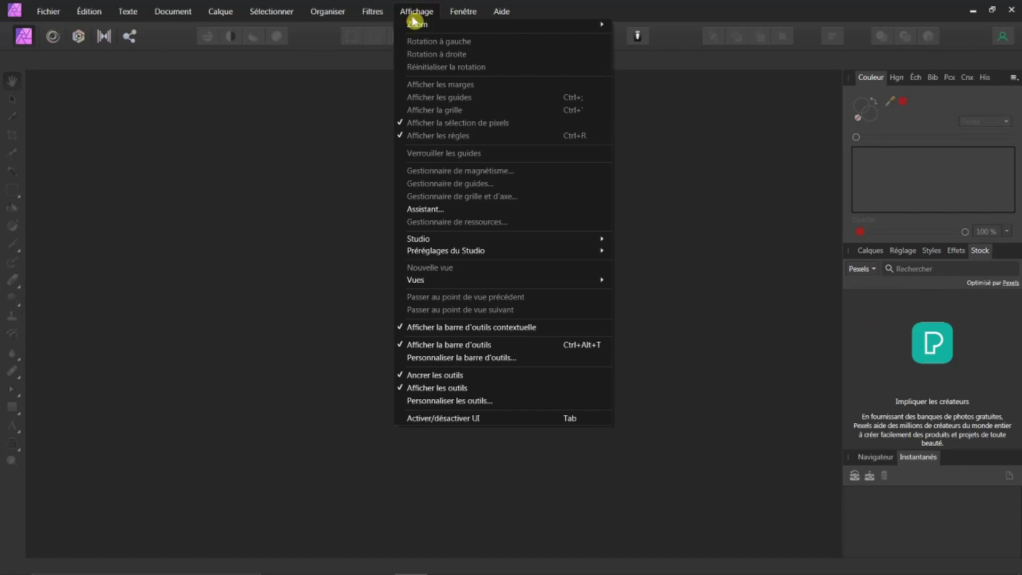
mouse_move(497, 238)
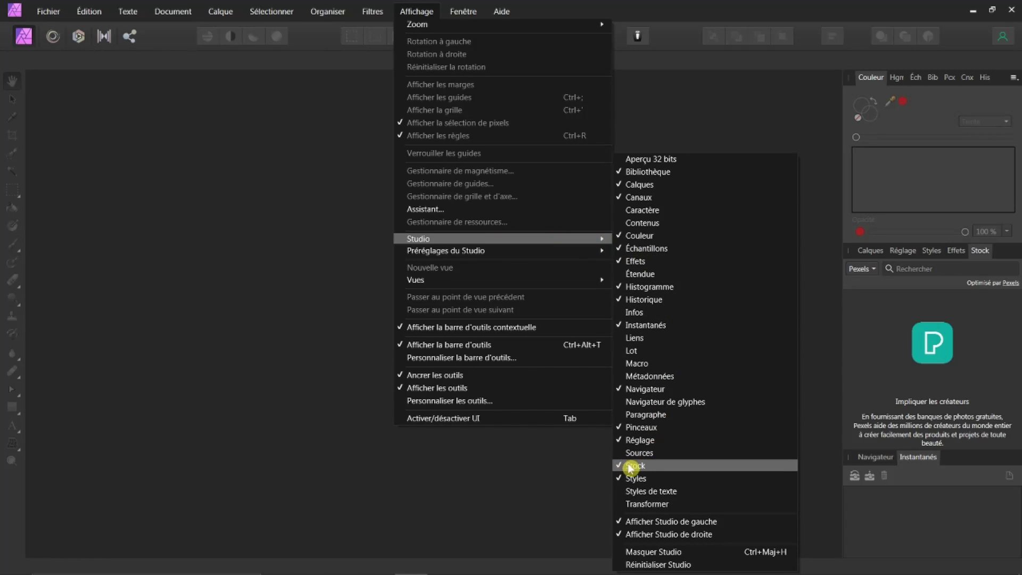
click(565, 474)
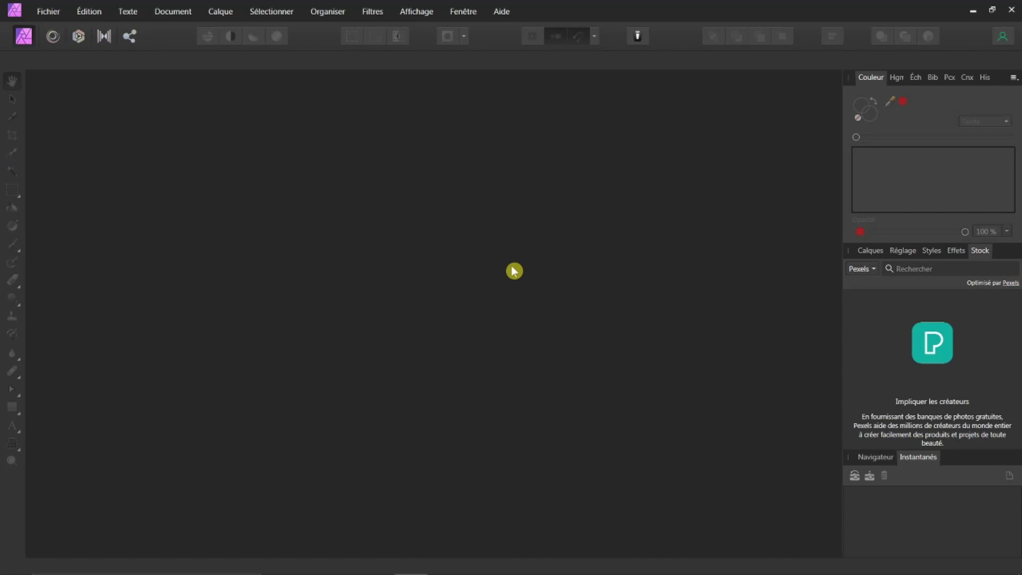
Step: Set the stock image source to Pixabay and search for "paysage"
click(873, 269)
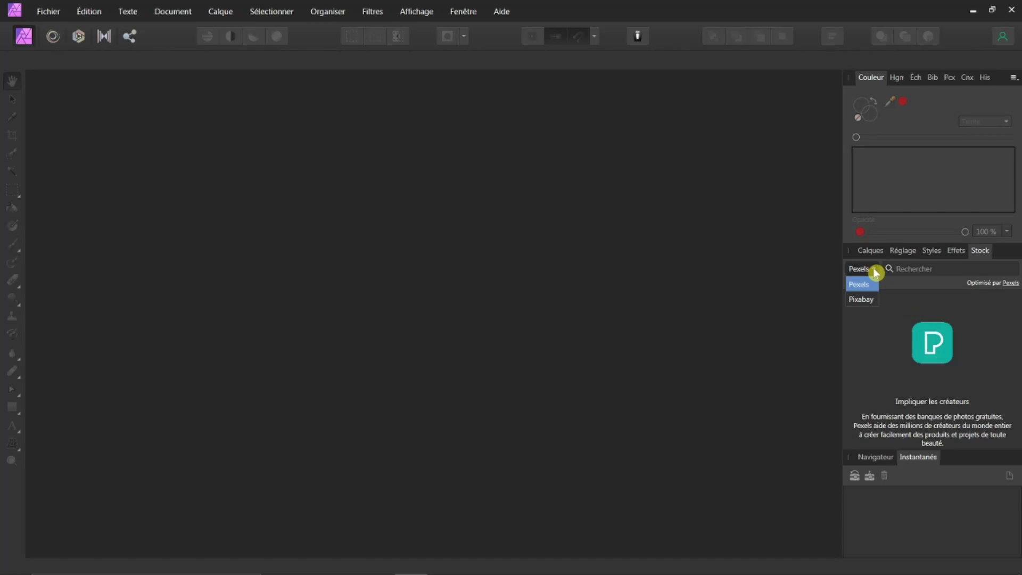
click(867, 301)
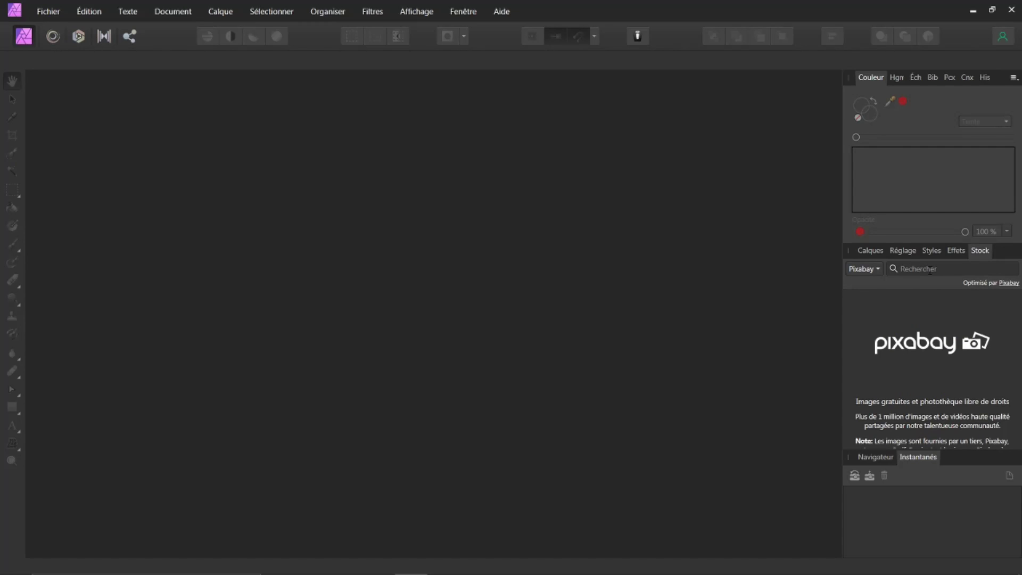
click(929, 269)
text(paysage)
key(Return)
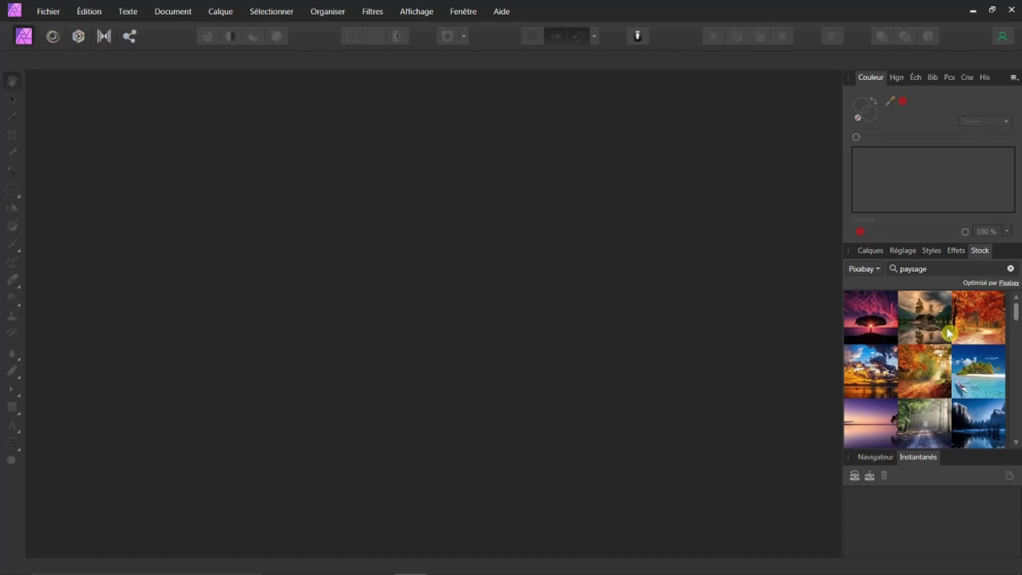
Step: Browse the landscape results and open the web page of the mossy forest path photo
scroll(946, 332, down, 2)
scroll(946, 338, down, 3)
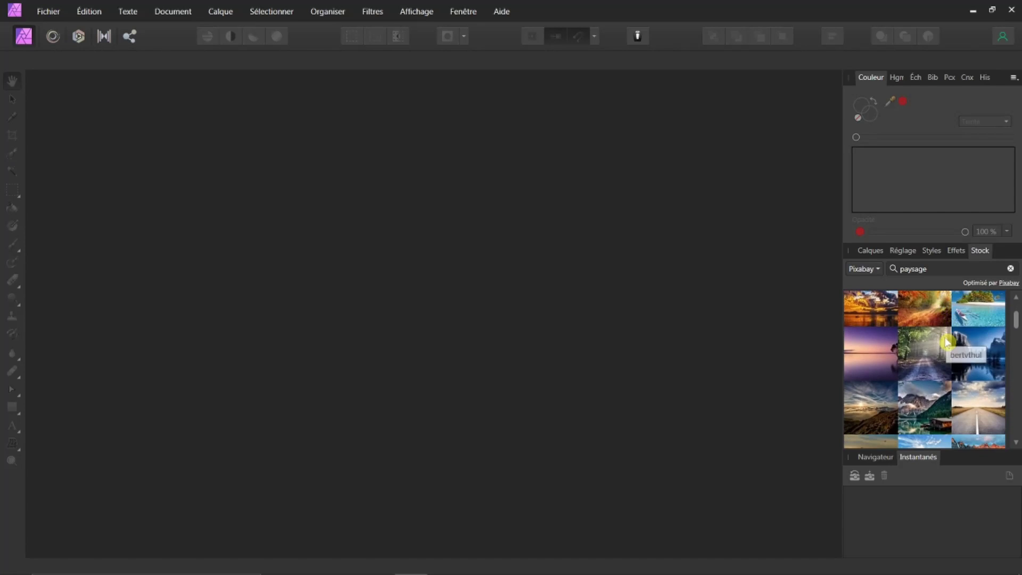
scroll(943, 354, down, 4)
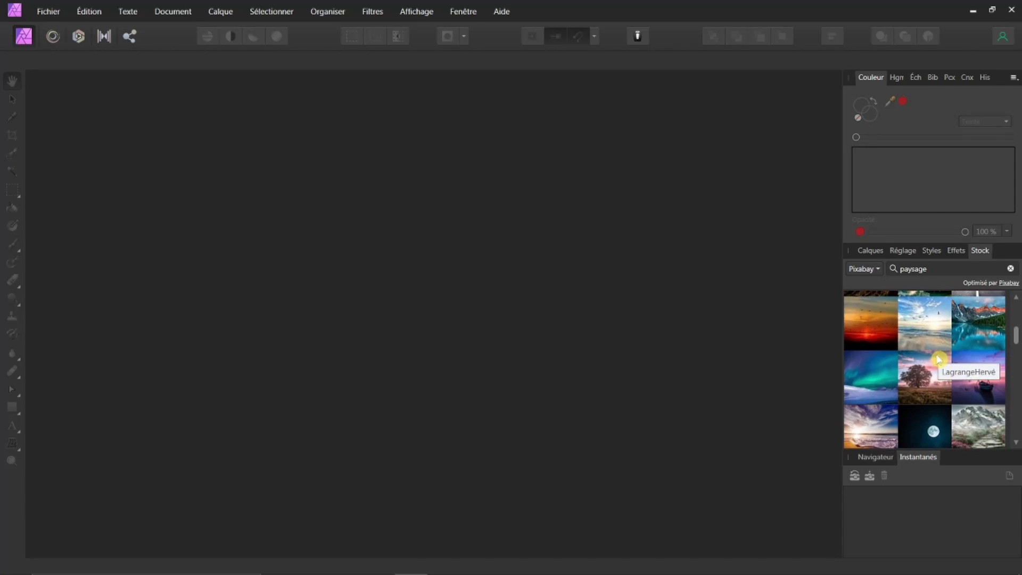
scroll(922, 377, down, 5)
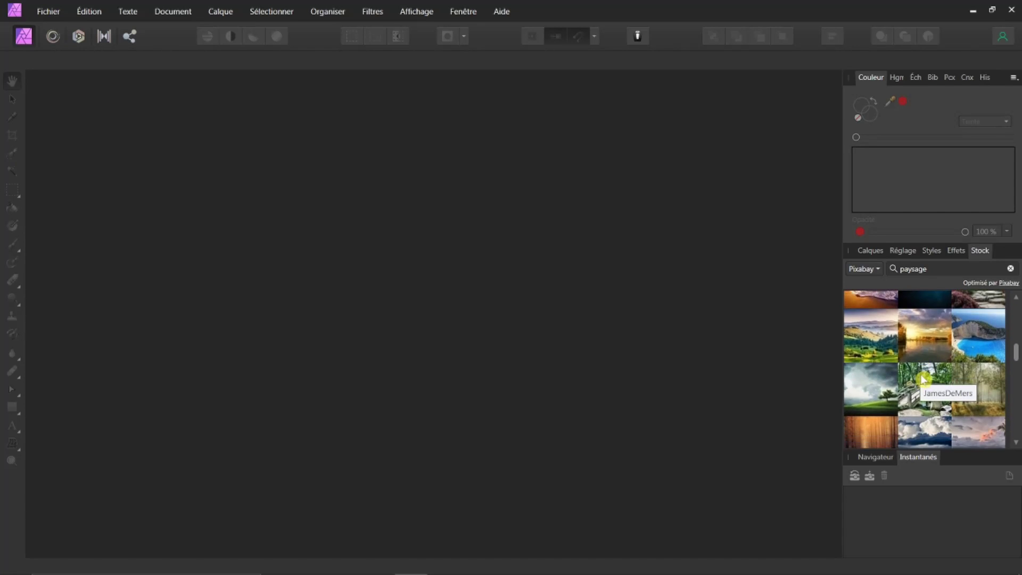
scroll(943, 371, down, 4)
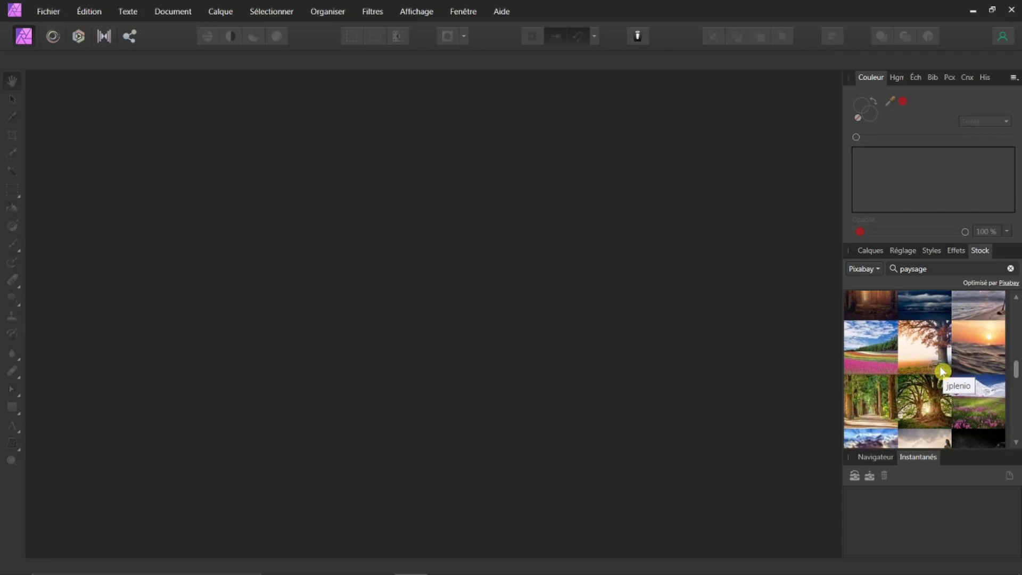
scroll(938, 382, down, 5)
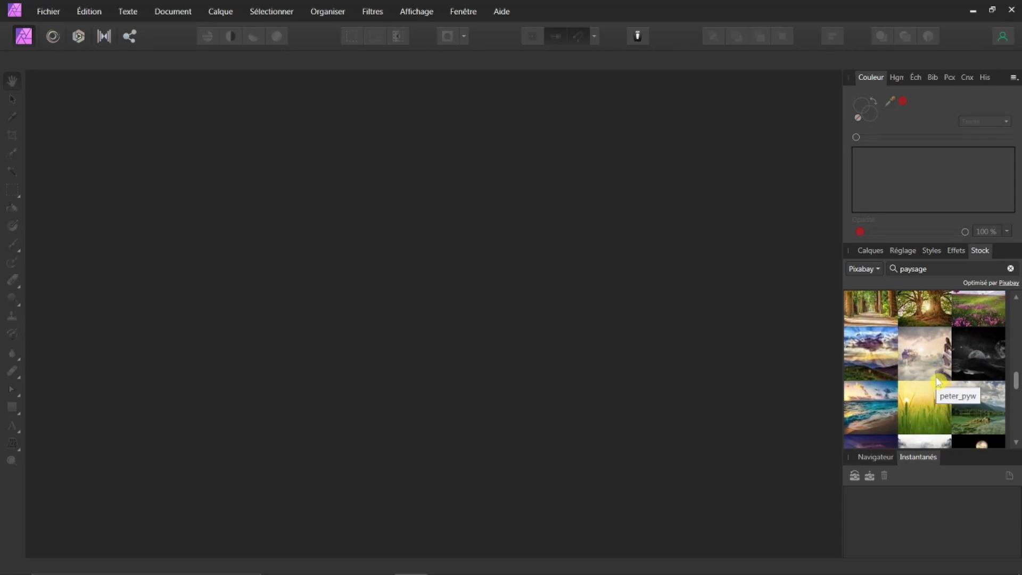
scroll(929, 375, down, 5)
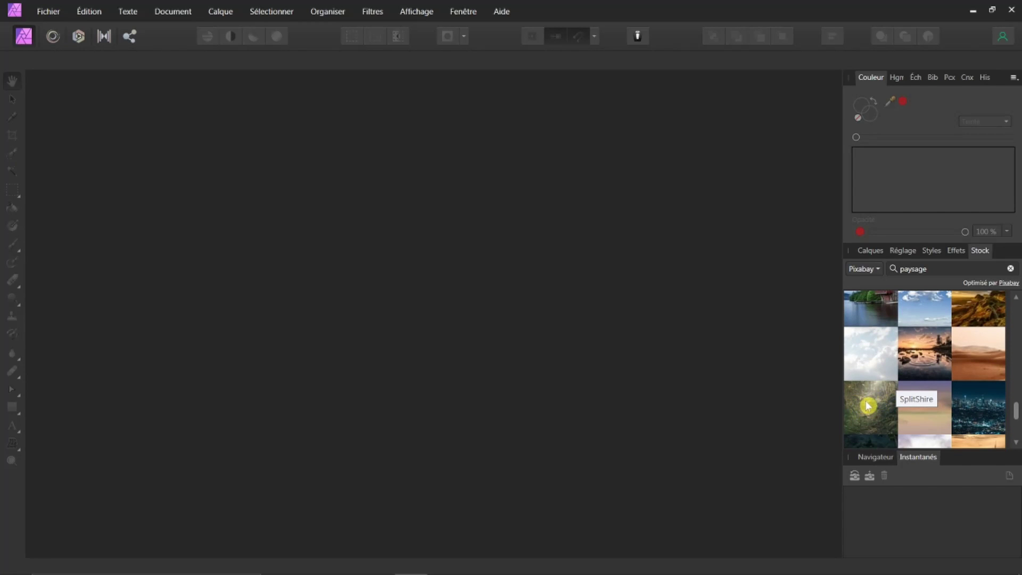
click(867, 406)
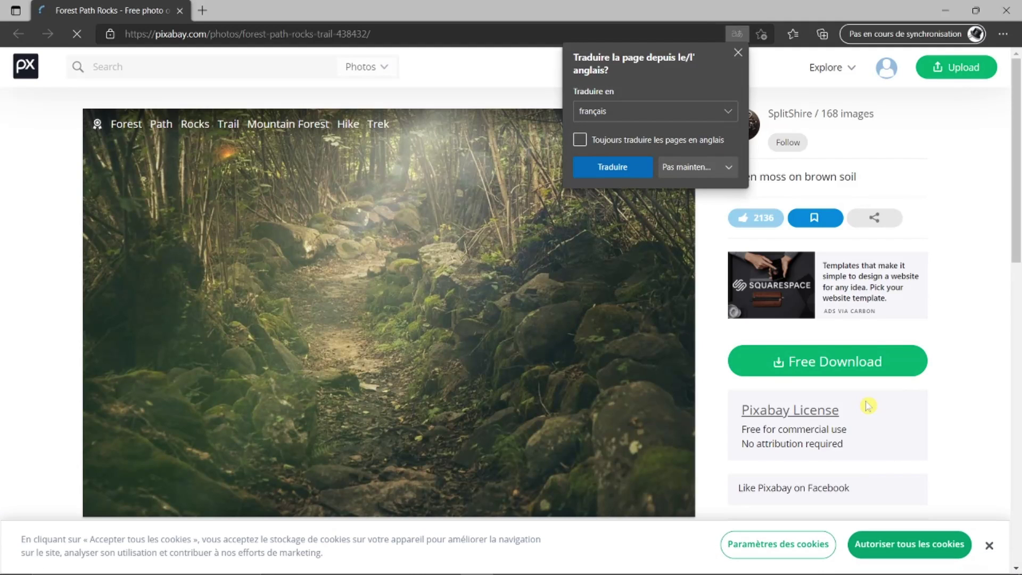
Step: Dismiss the translation offer and view the free download sizes offered for the forest path photo
click(738, 52)
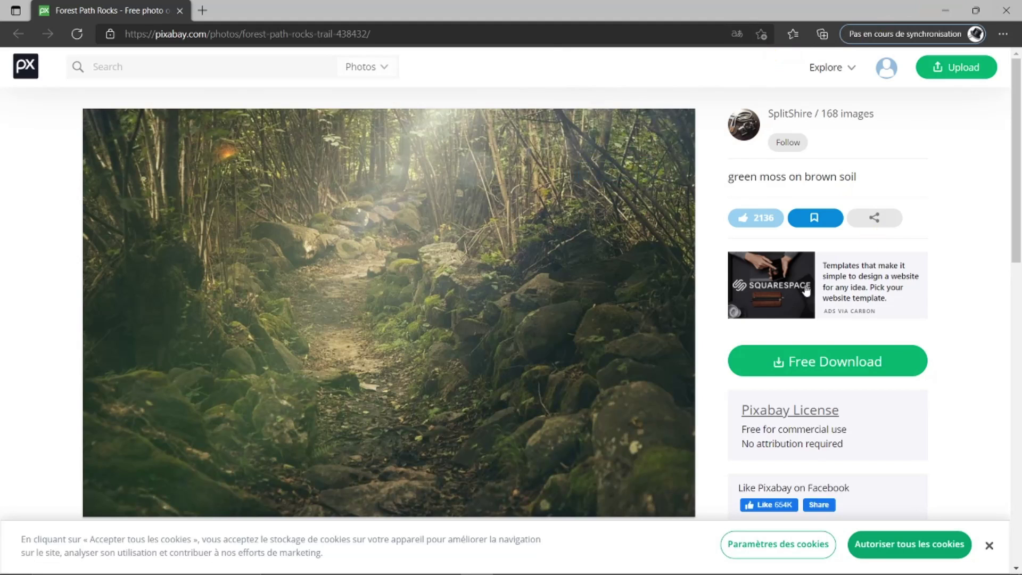
click(820, 364)
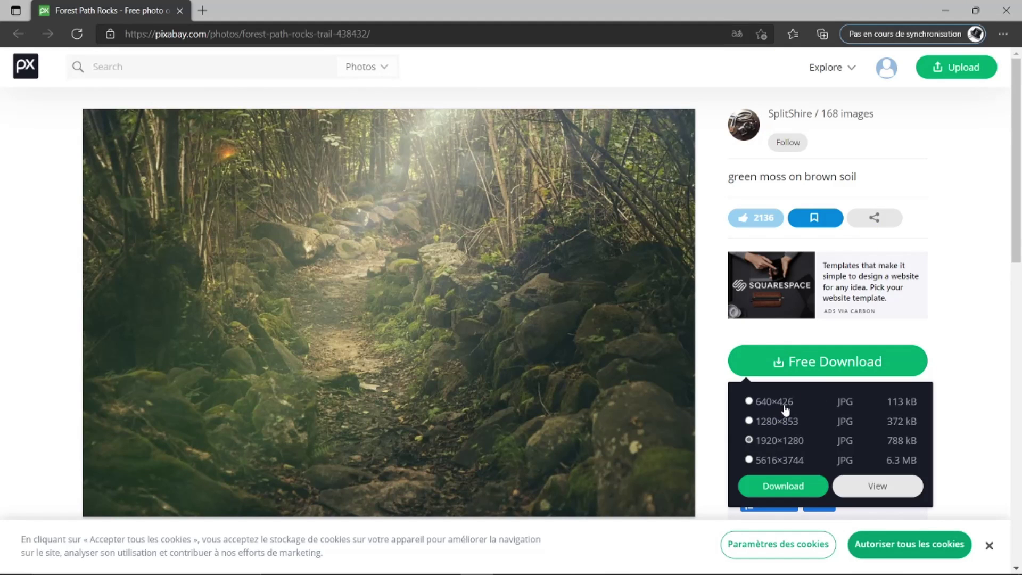
click(969, 283)
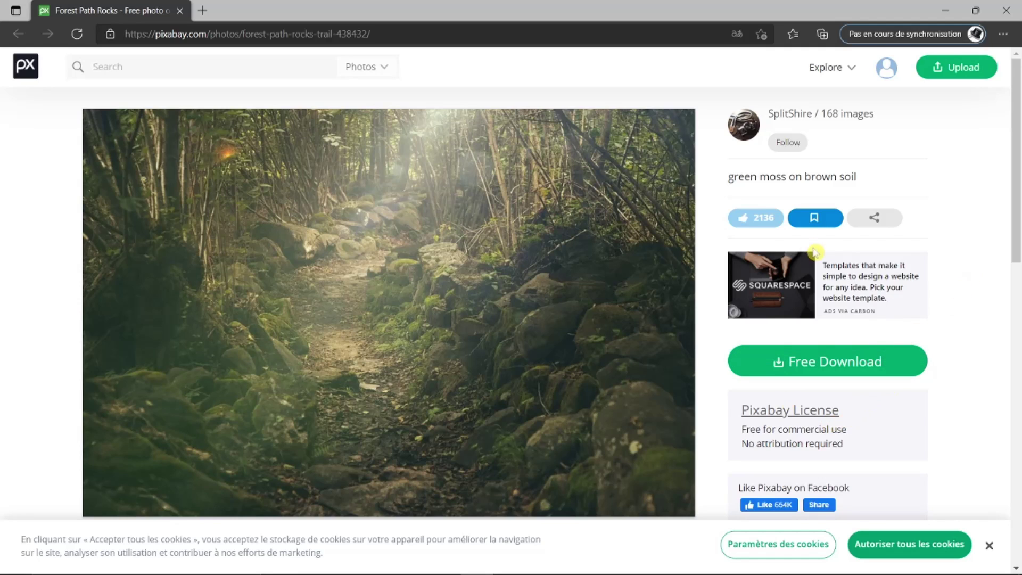
click(755, 221)
click(753, 220)
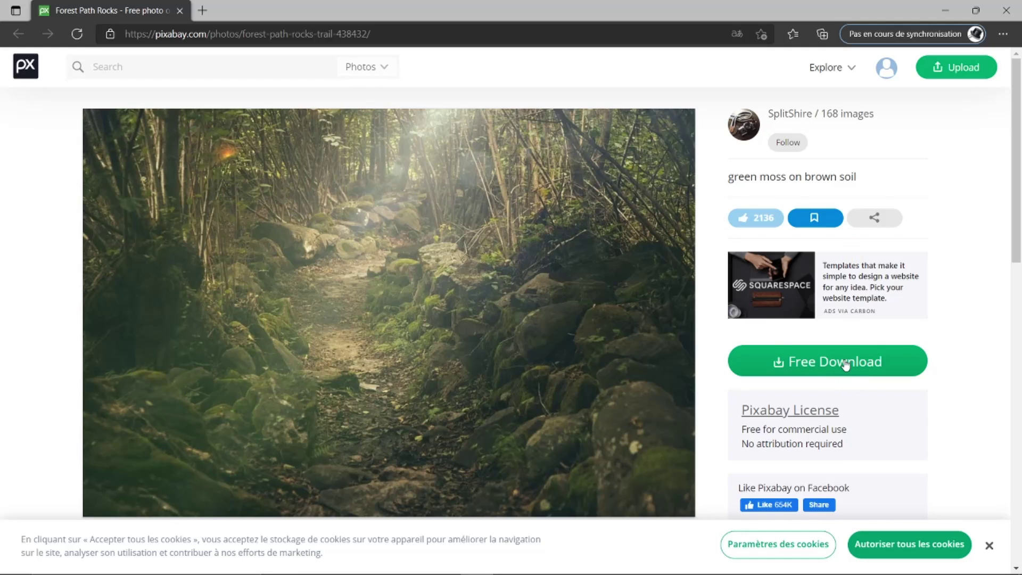
Step: Copy the forest path image from the Pixabay page and switch back to Affinity Photo
click(435, 229)
right_click(435, 229)
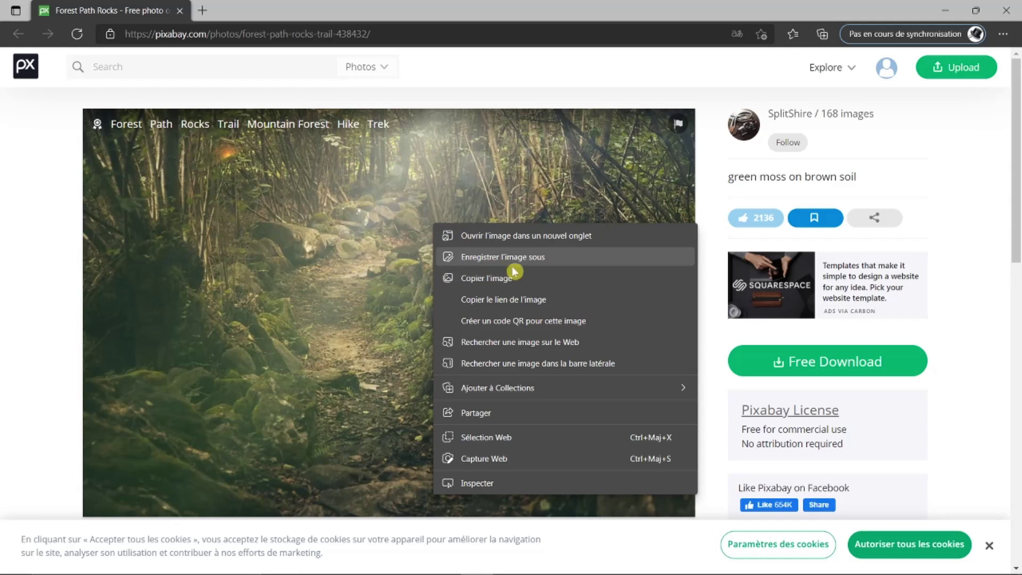
click(504, 279)
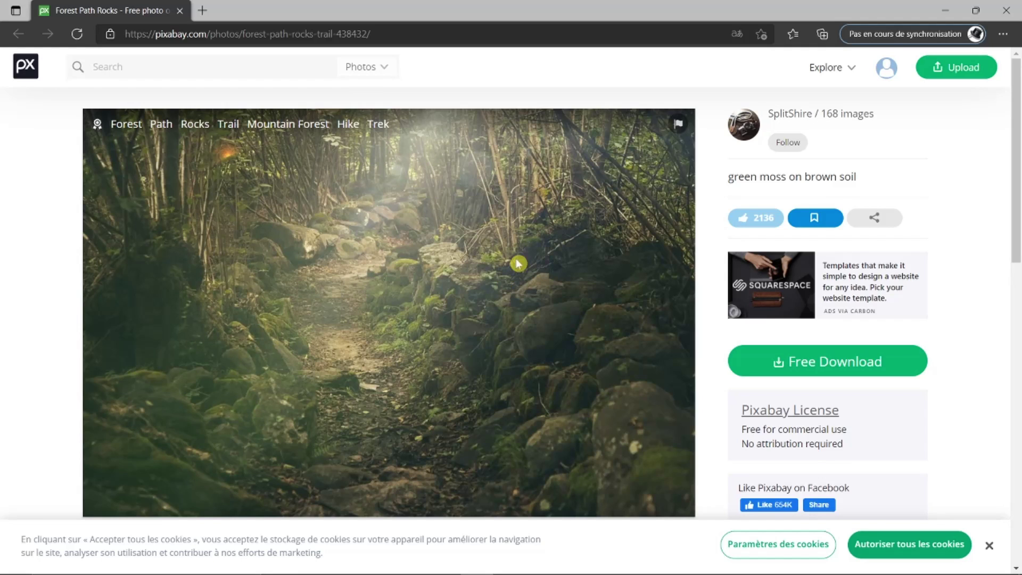
mouse_move(273, 571)
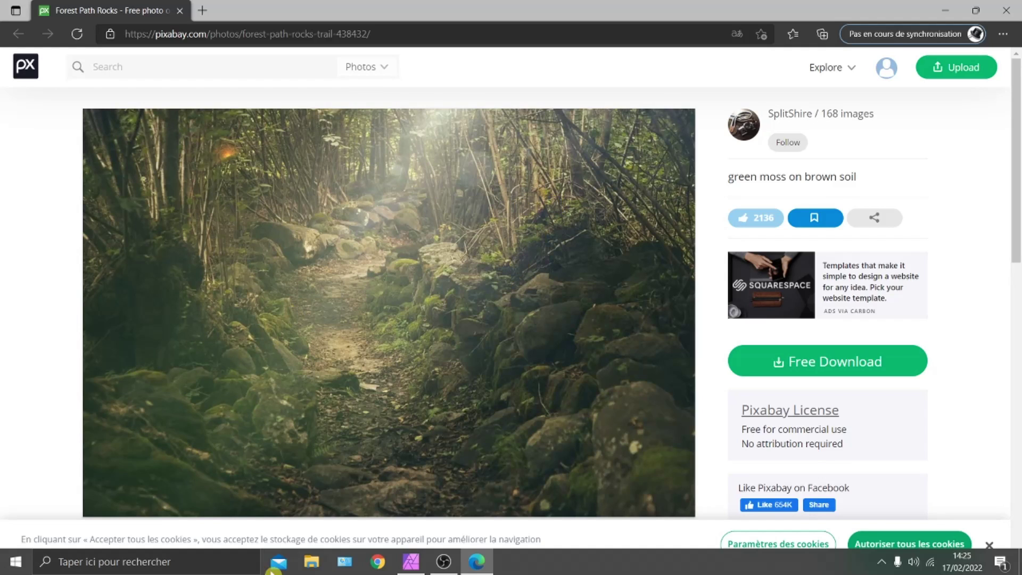
click(411, 563)
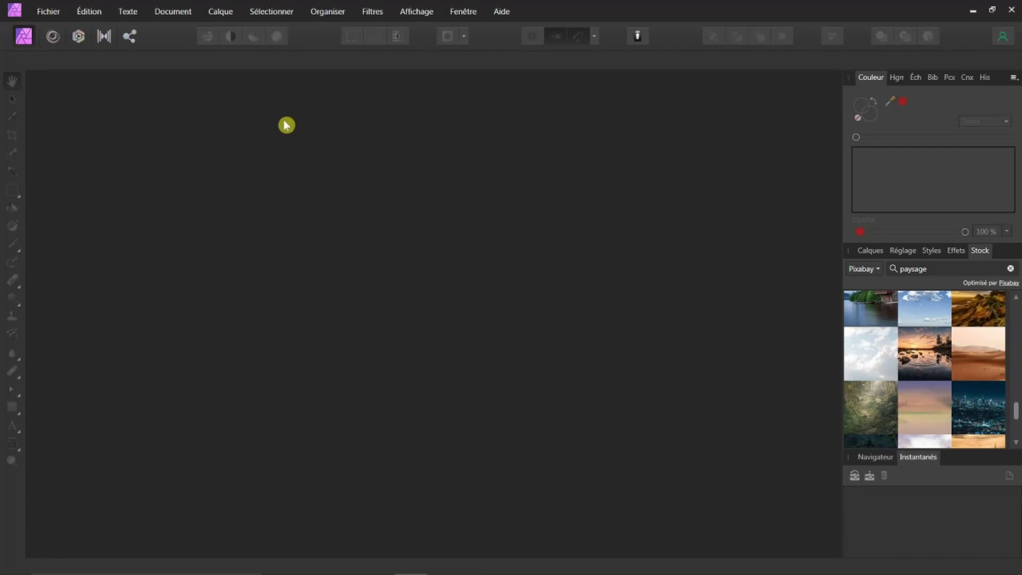
Step: Show the layers and create a new document from the forest image on the clipboard
click(90, 13)
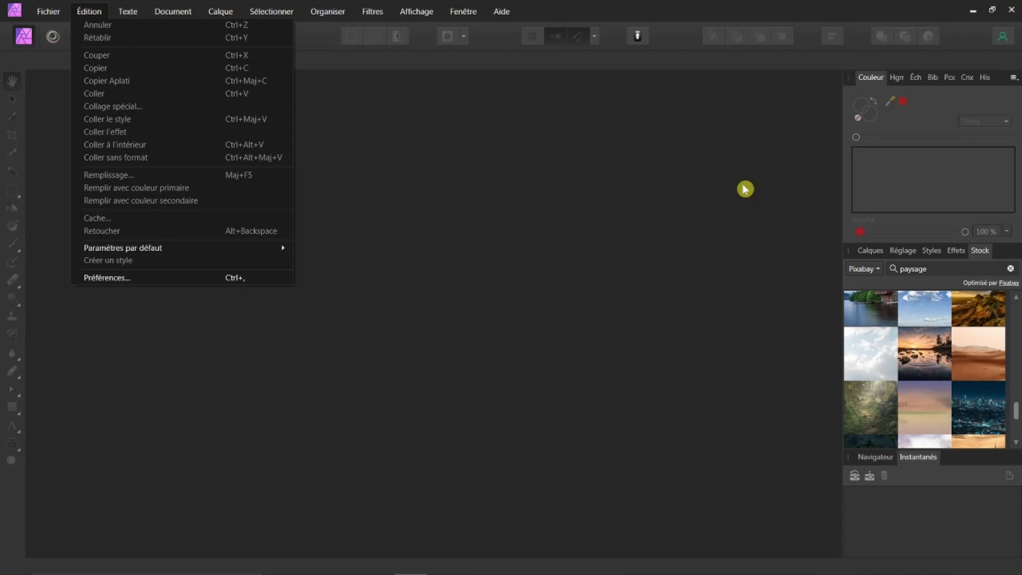
click(872, 255)
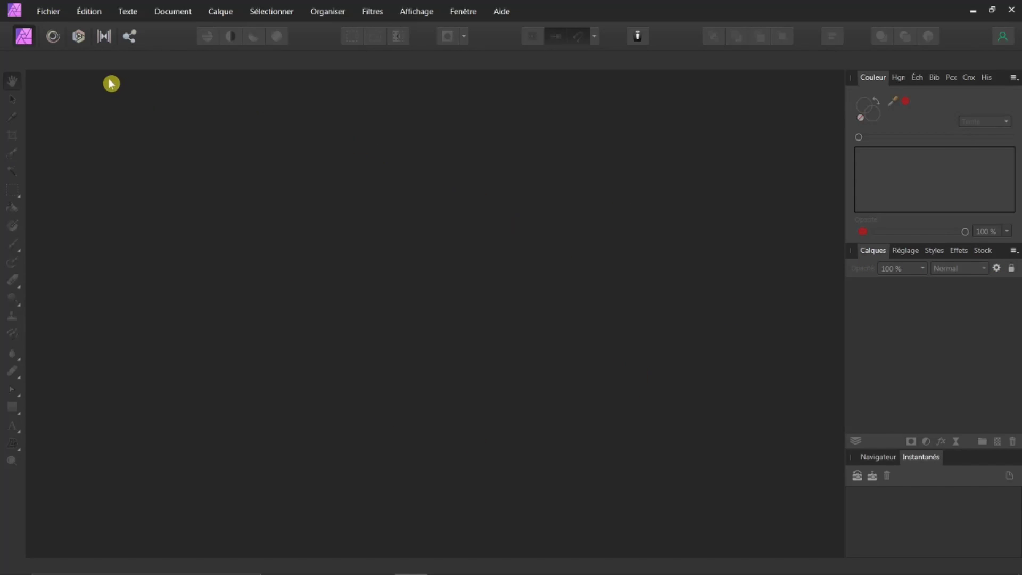
click(47, 14)
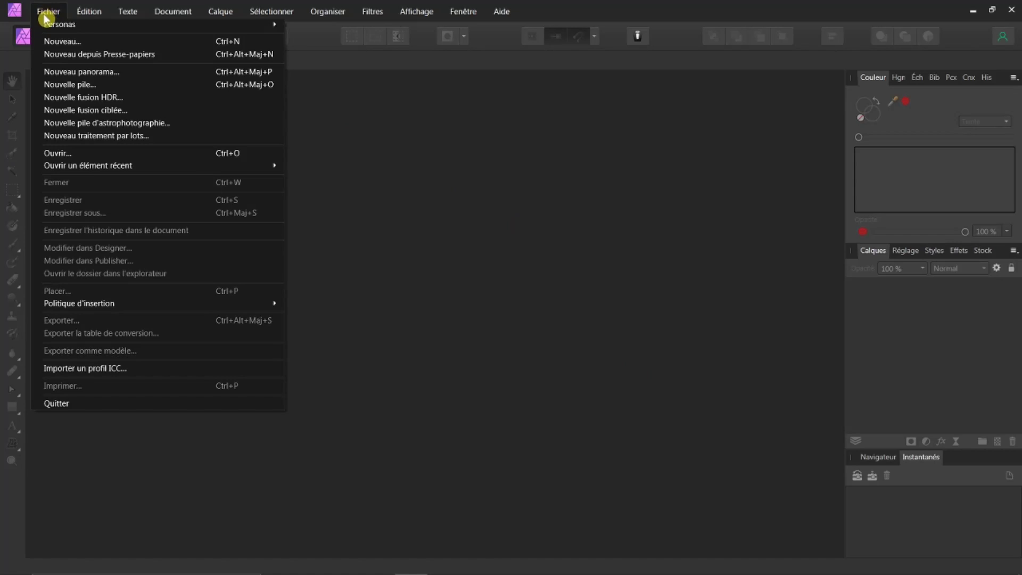
click(69, 55)
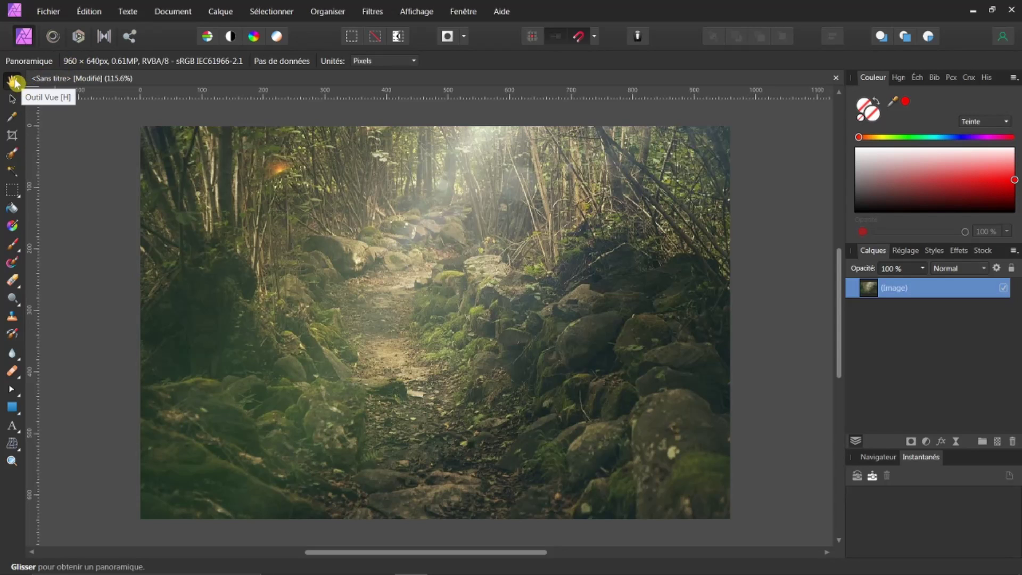
Step: Pan around the forest image with the View tool and bring it back to the centre
drag(292, 270, 377, 220)
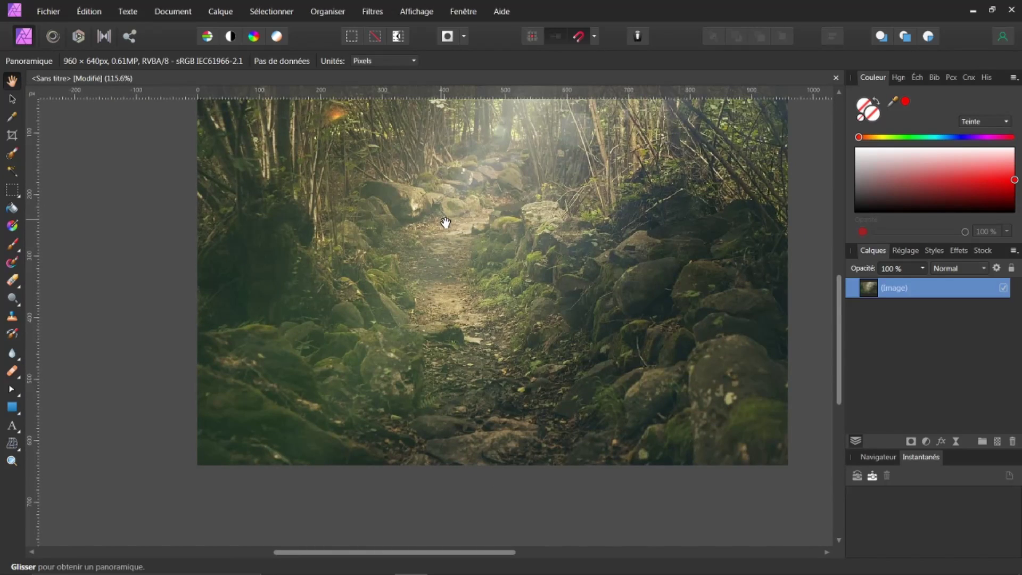
drag(445, 222, 414, 313)
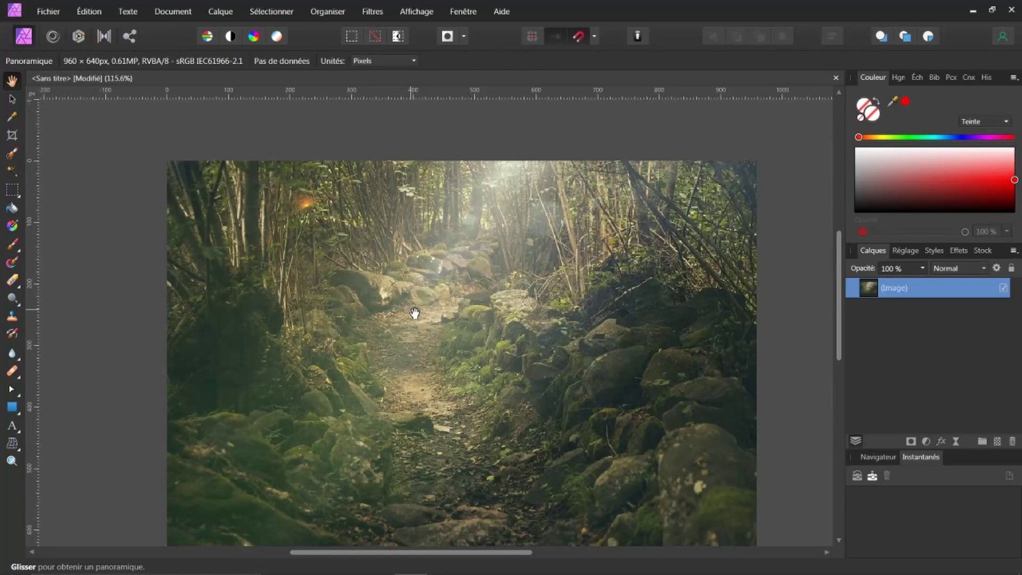
scroll(414, 313, down, 1)
scroll(414, 312, right, 1)
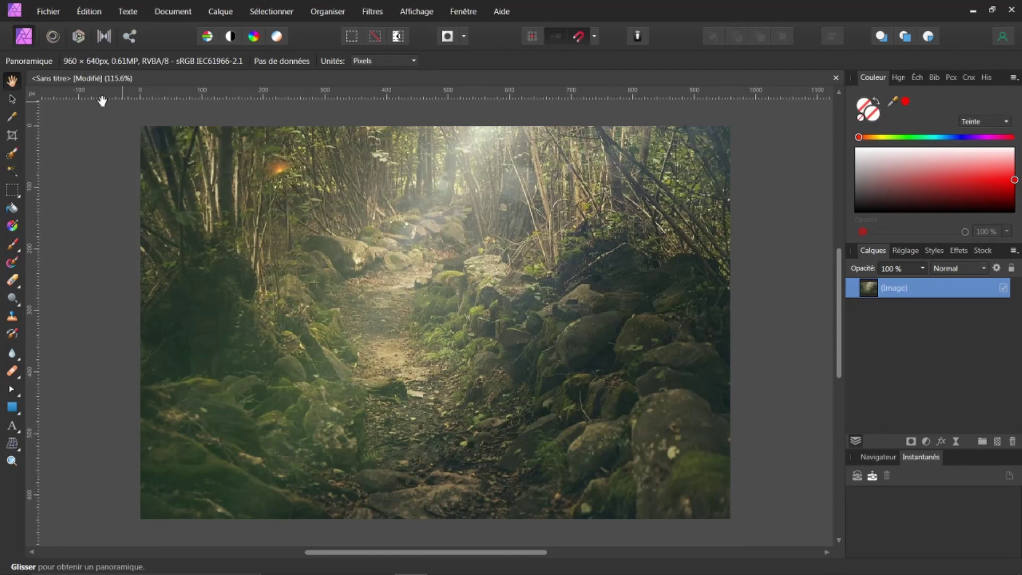
Step: Compare the Move tool with the View tool on the image and examine the Tramer commands for its layer
click(12, 99)
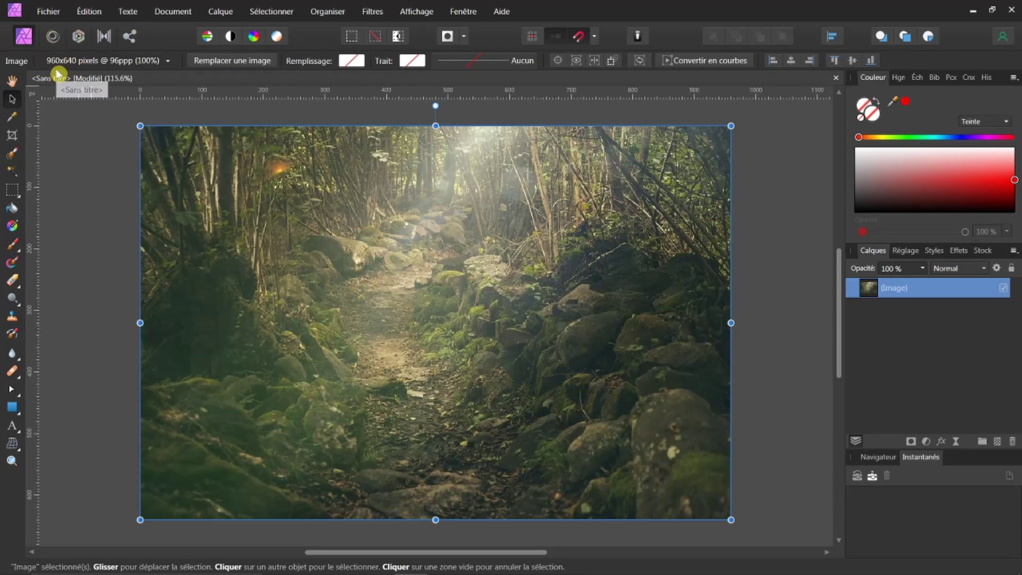
click(13, 80)
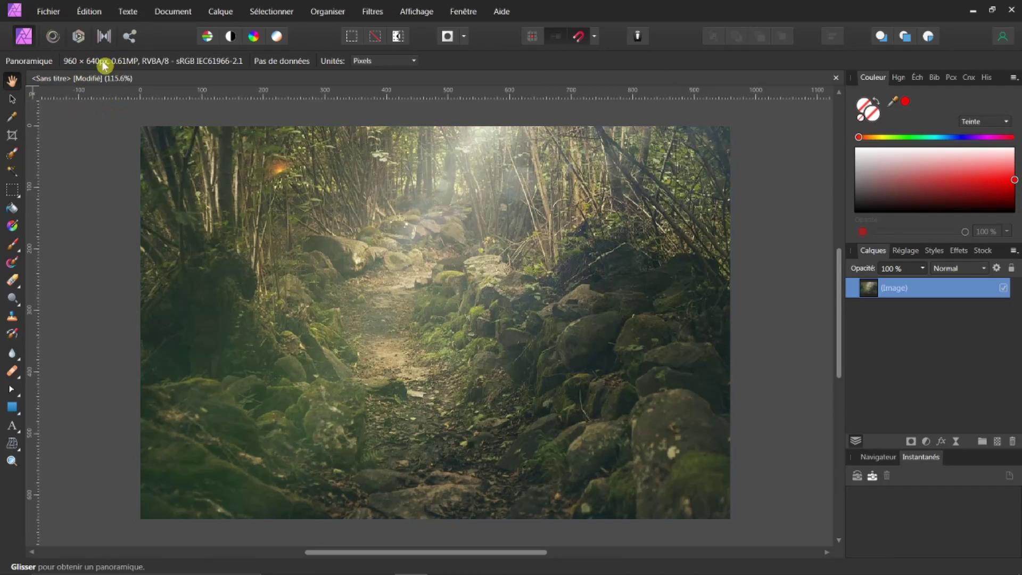
click(12, 100)
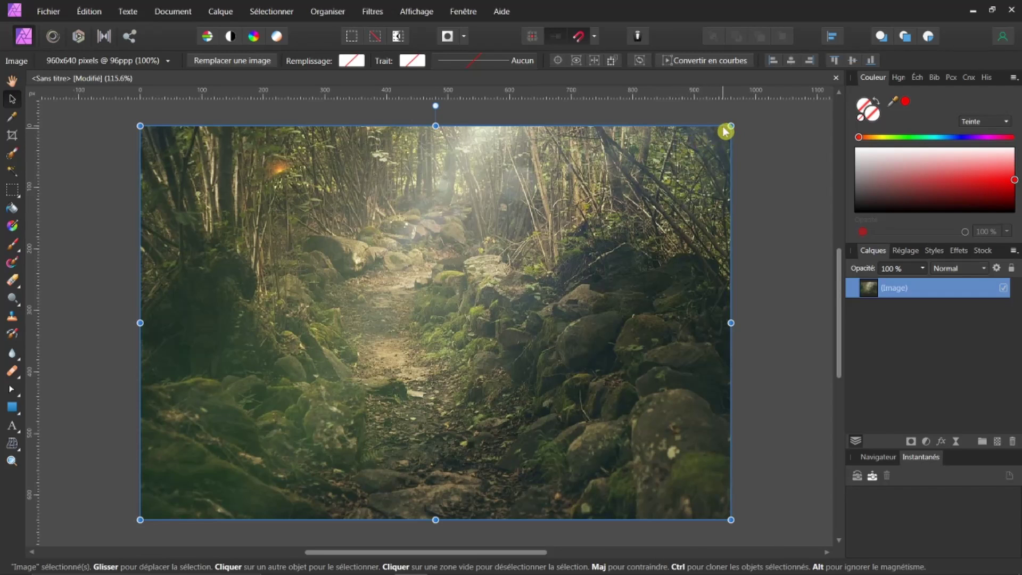
drag(730, 125, 741, 153)
right_click(872, 292)
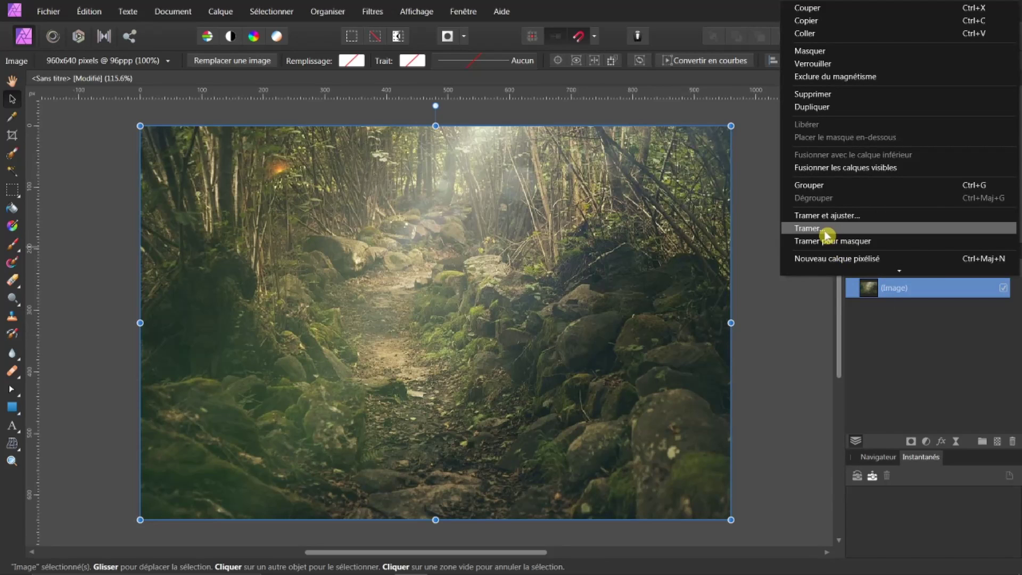
click(582, 217)
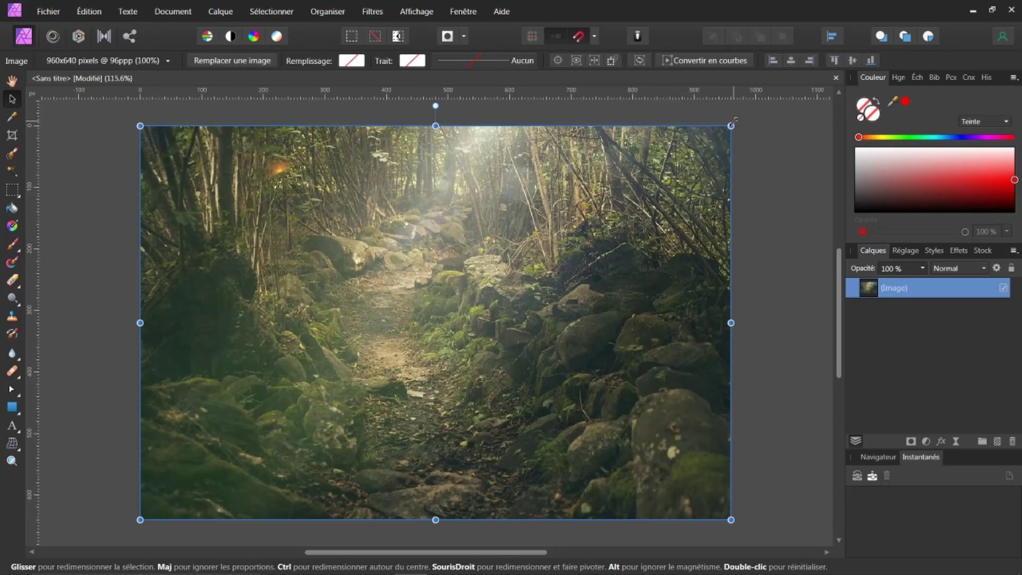
Step: Compare the context options of the Move, Colour Picker, Crop, Selection Brush and Flood Select tools on the forest image
mouse_move(731, 125)
mouse_down()
mouse_move(546, 222)
mouse_move(730, 126)
mouse_up()
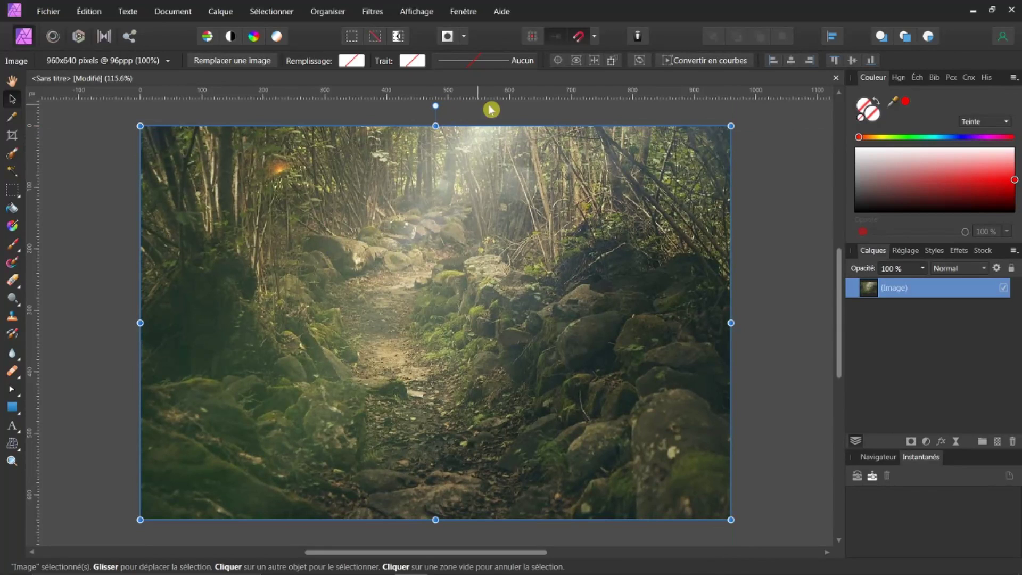
click(582, 41)
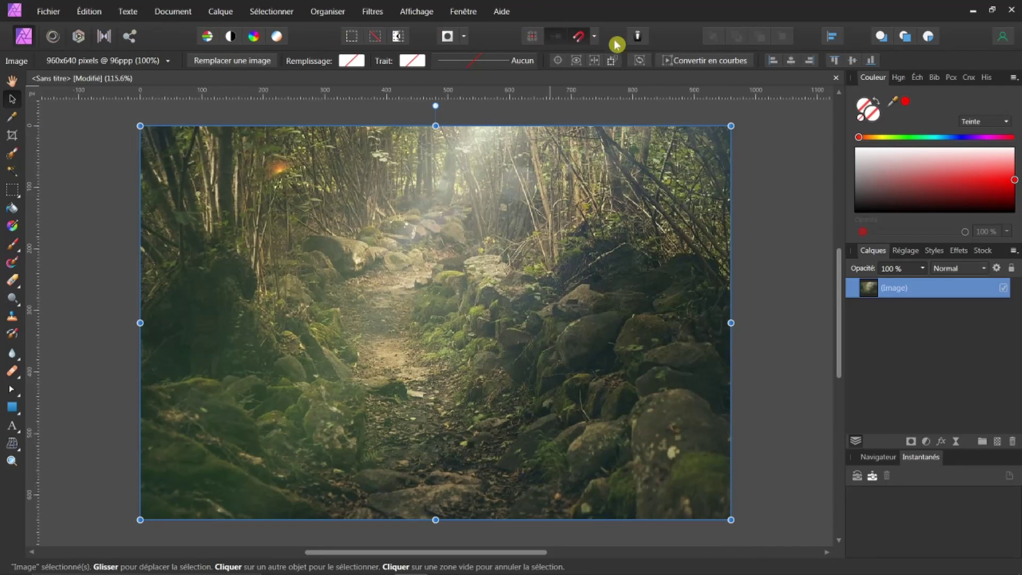
click(12, 116)
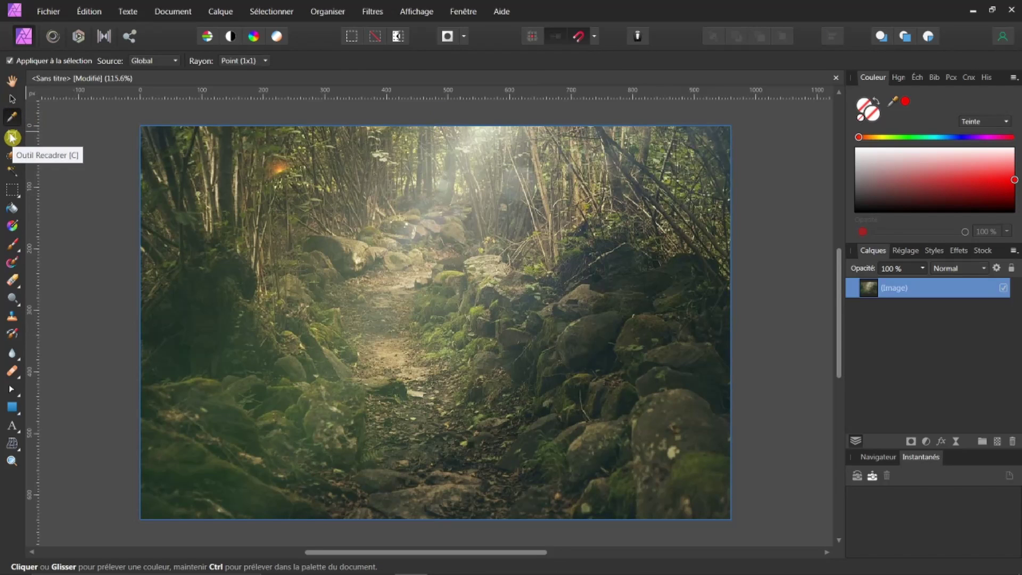
click(12, 137)
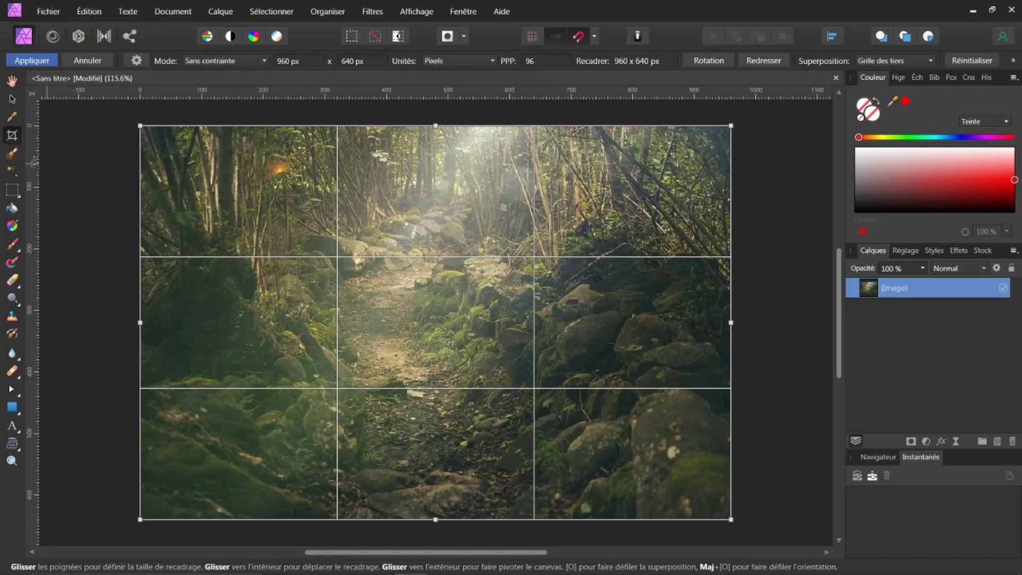
click(15, 155)
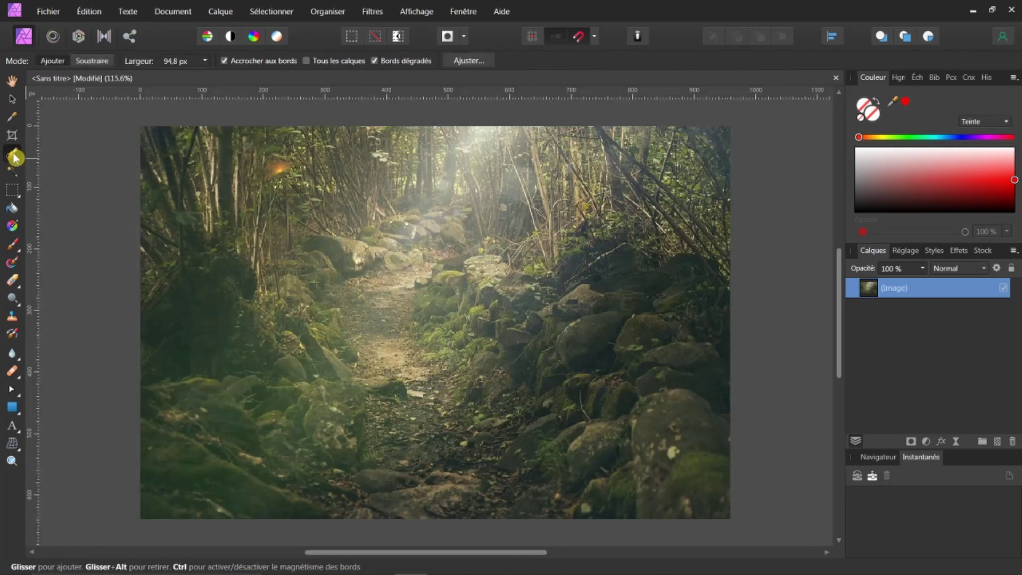
click(12, 178)
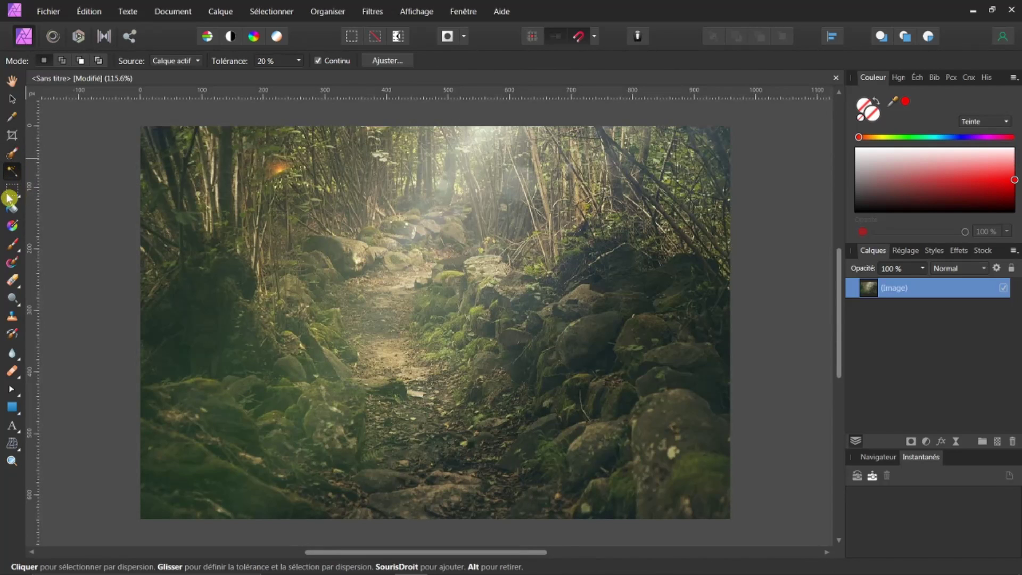
click(15, 101)
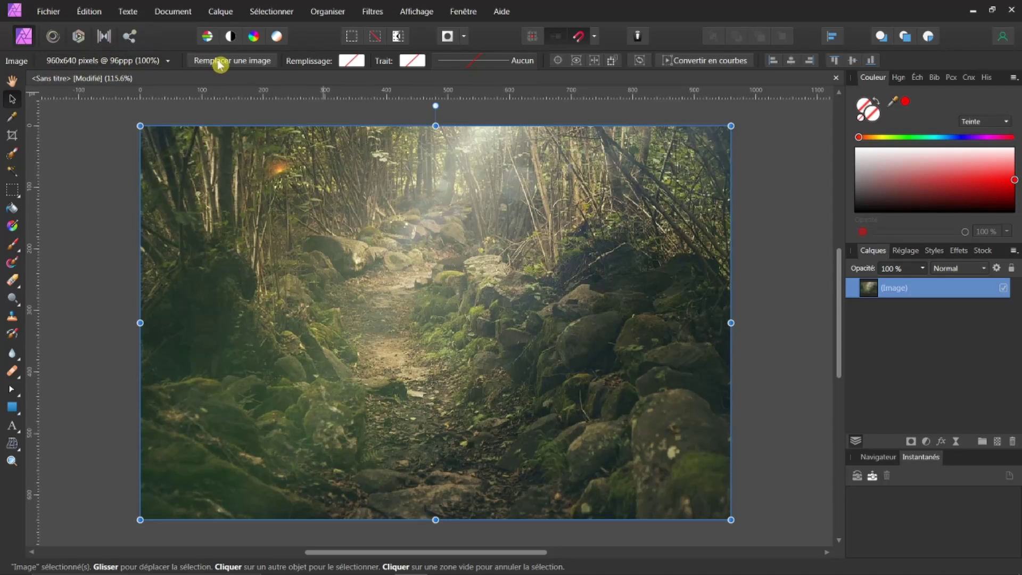
click(16, 138)
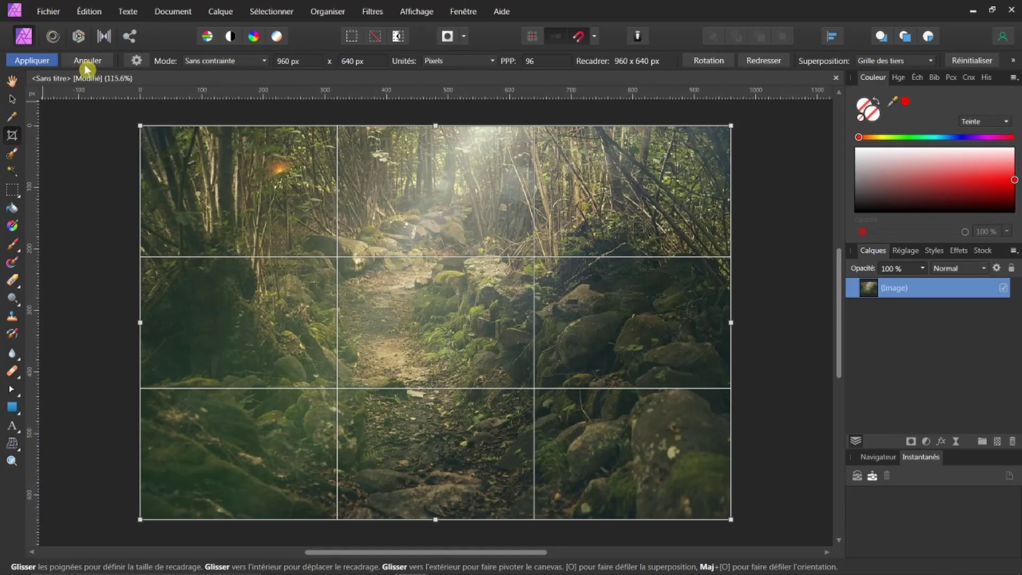
click(16, 171)
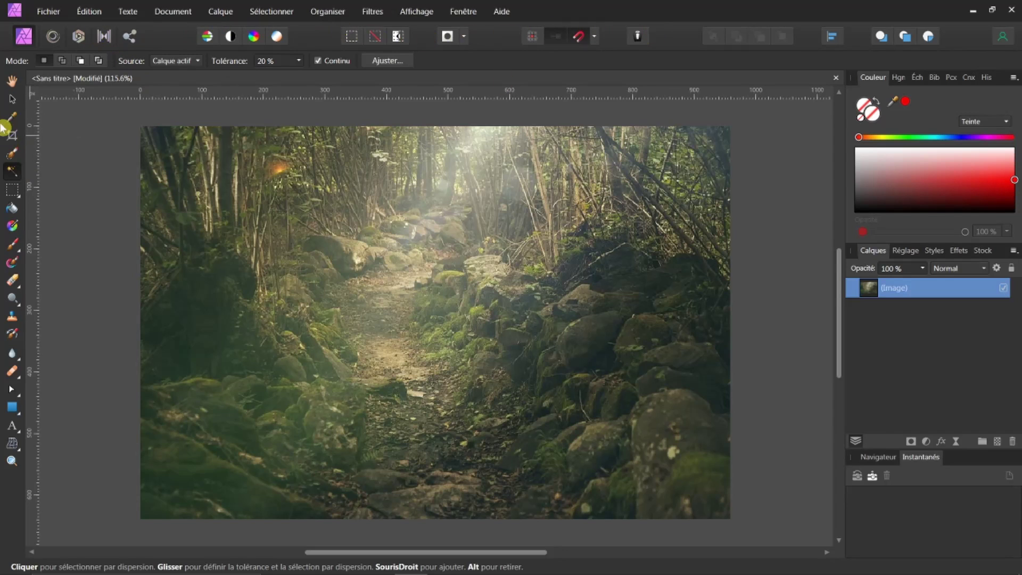
click(13, 100)
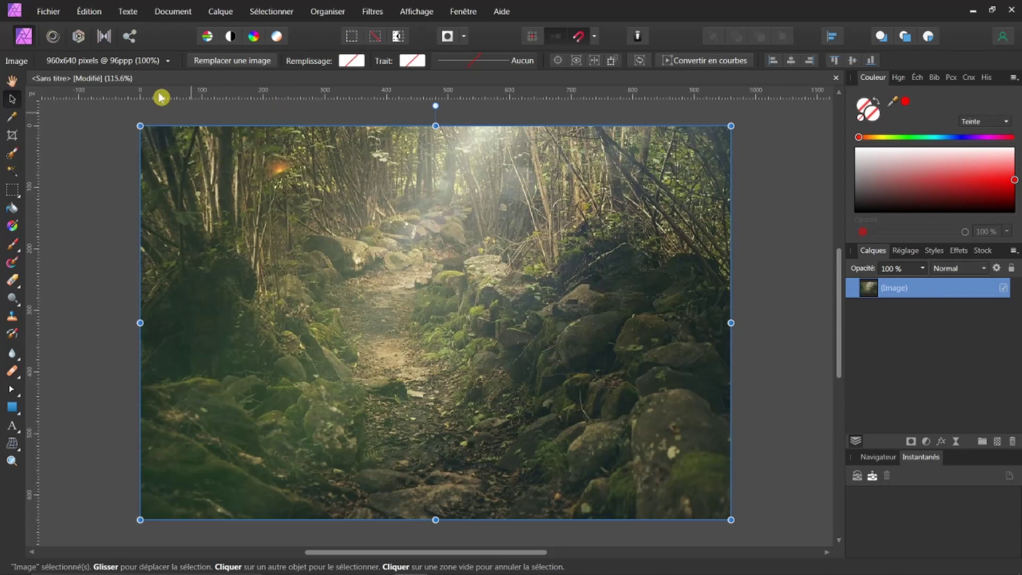
Step: Try to enter the Liquify Persona, dismiss the notice, and rasterise the forest image layer with Tramer
click(53, 40)
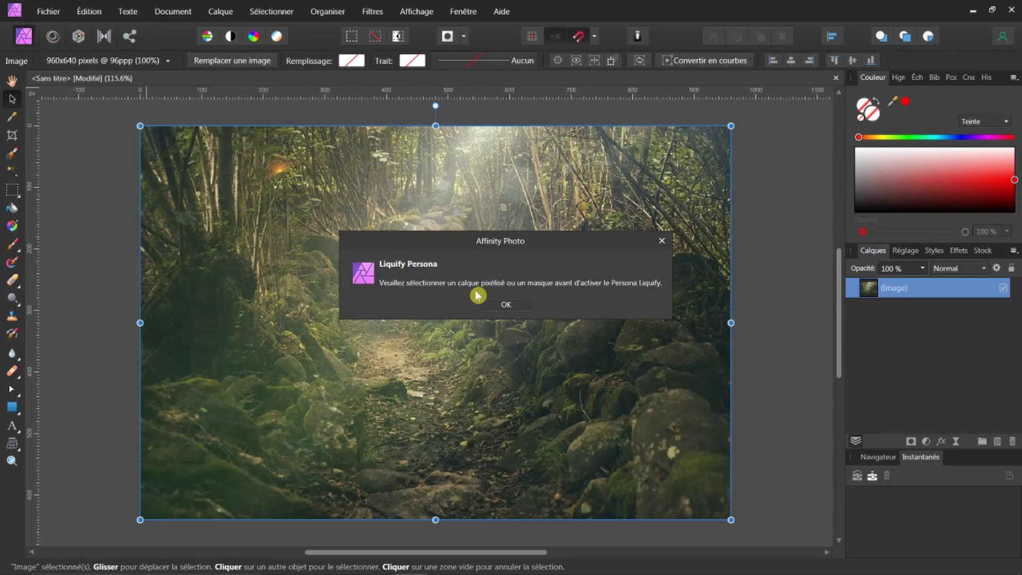
click(509, 305)
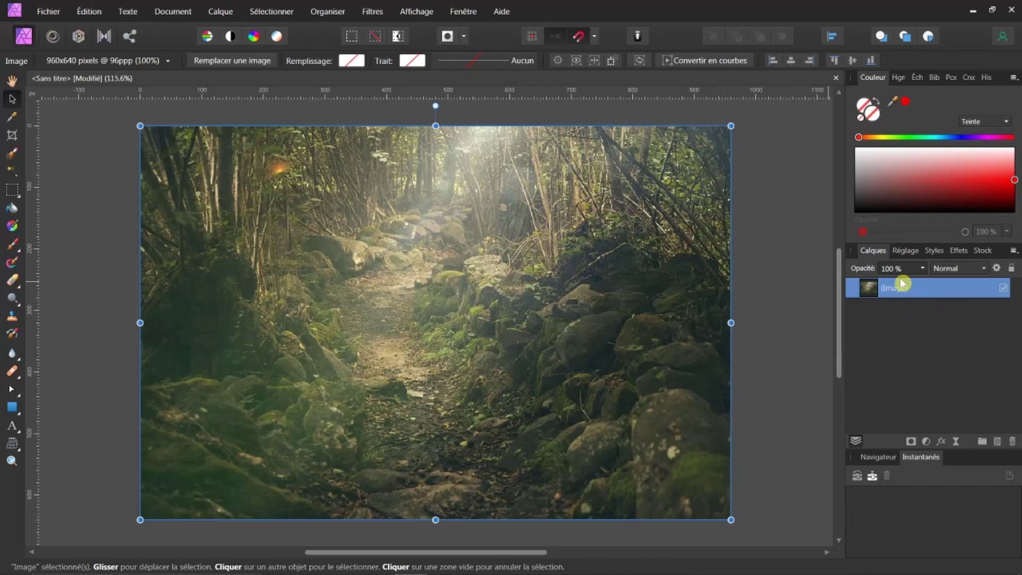
right_click(872, 292)
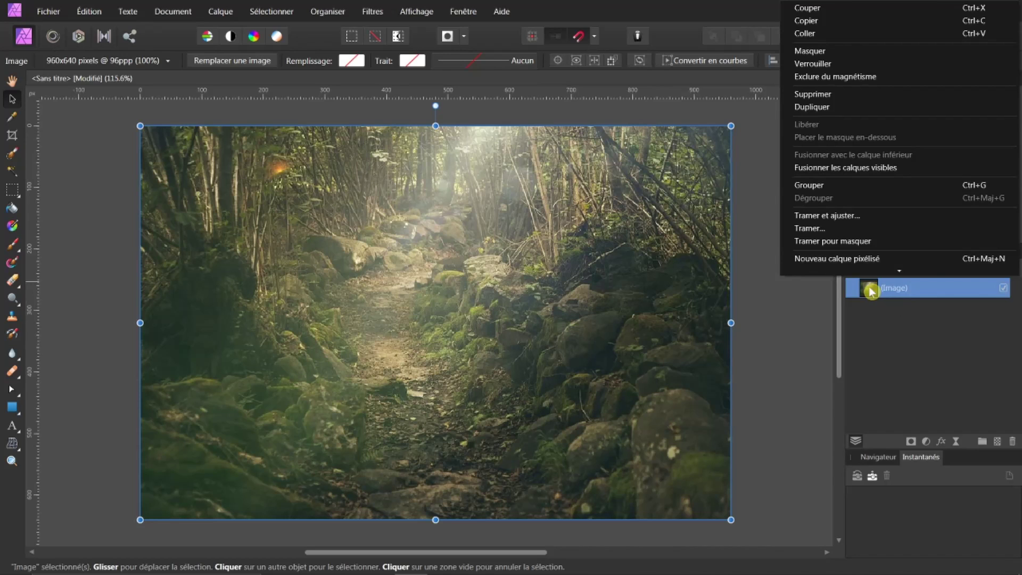
click(819, 231)
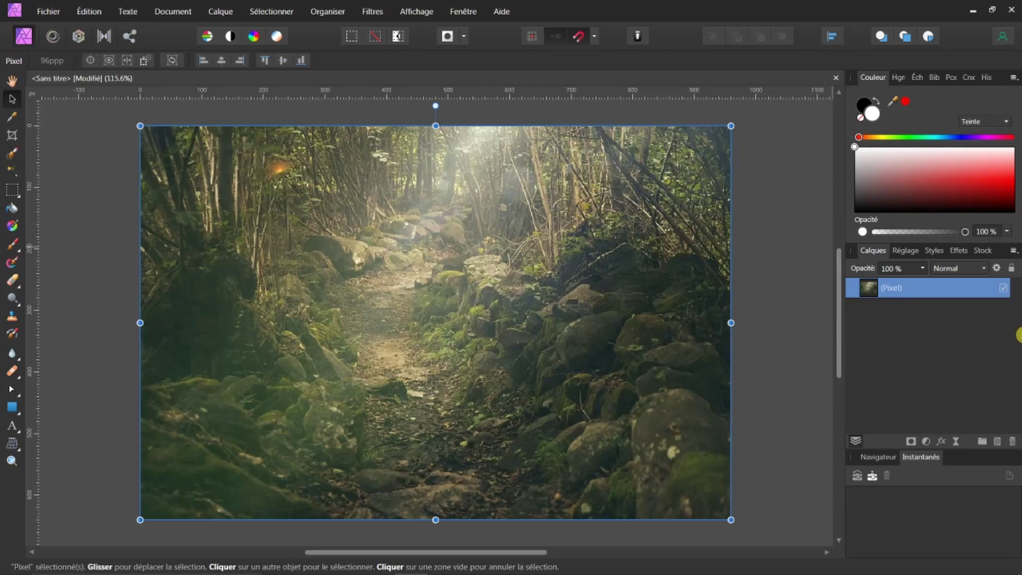
Step: Try pushing the pixels of the path and rocks forward in the Liquify Persona, and cancel the distortion
click(53, 35)
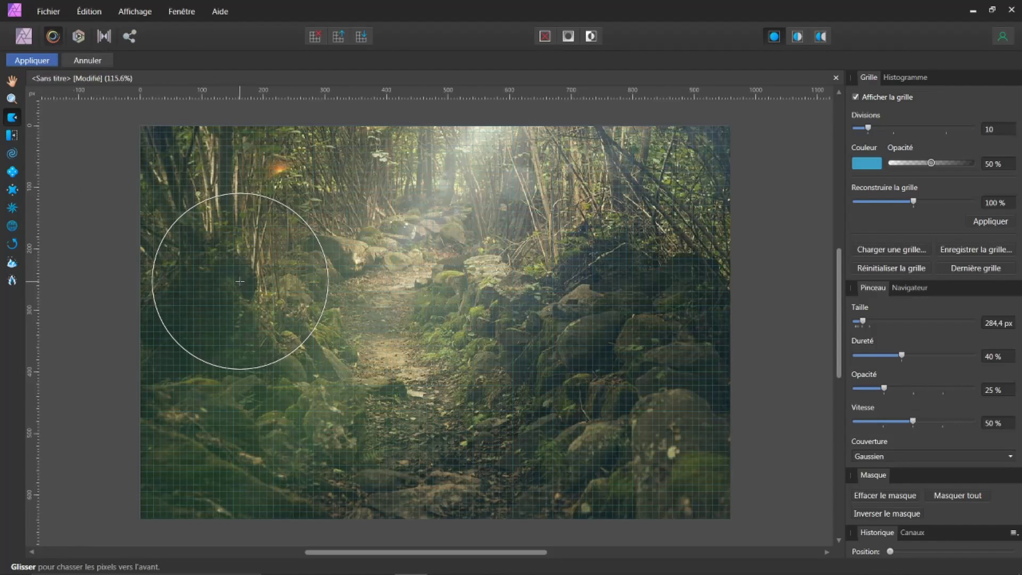
mouse_move(317, 281)
mouse_down()
mouse_move(388, 353)
mouse_move(561, 356)
mouse_move(497, 345)
mouse_move(625, 327)
mouse_up()
mouse_move(580, 262)
mouse_down()
mouse_move(548, 216)
mouse_move(433, 388)
mouse_move(449, 388)
mouse_move(447, 403)
mouse_move(458, 348)
mouse_up()
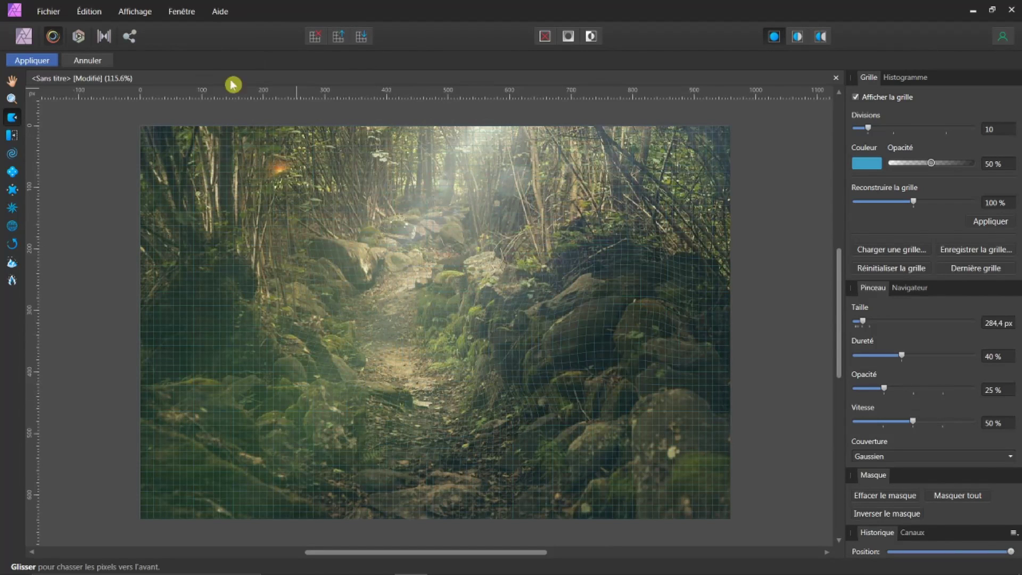
click(84, 61)
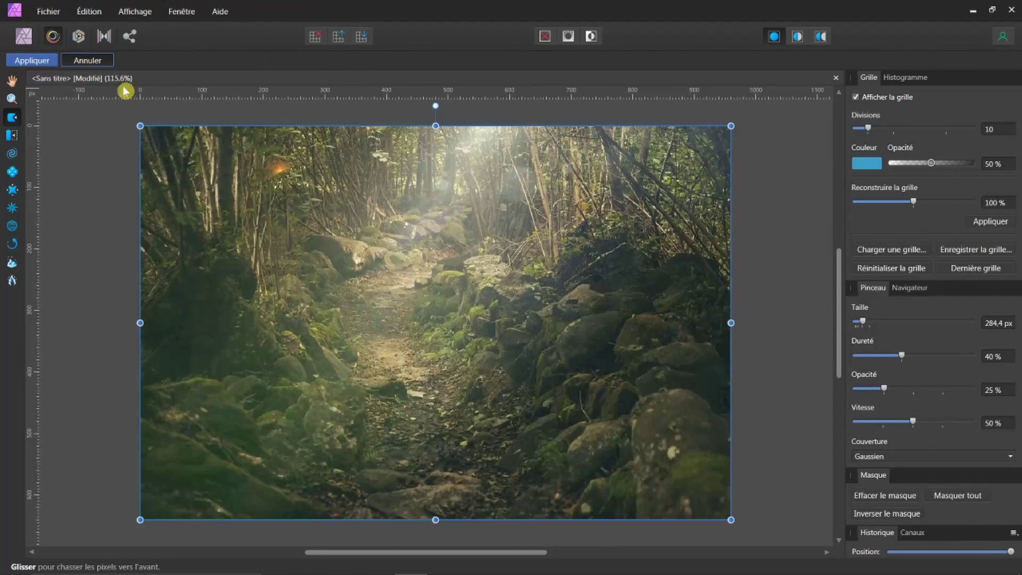
Step: Examine the Develop Persona and its Basique adjustments, and cancel it to return to the Photo Persona
click(79, 38)
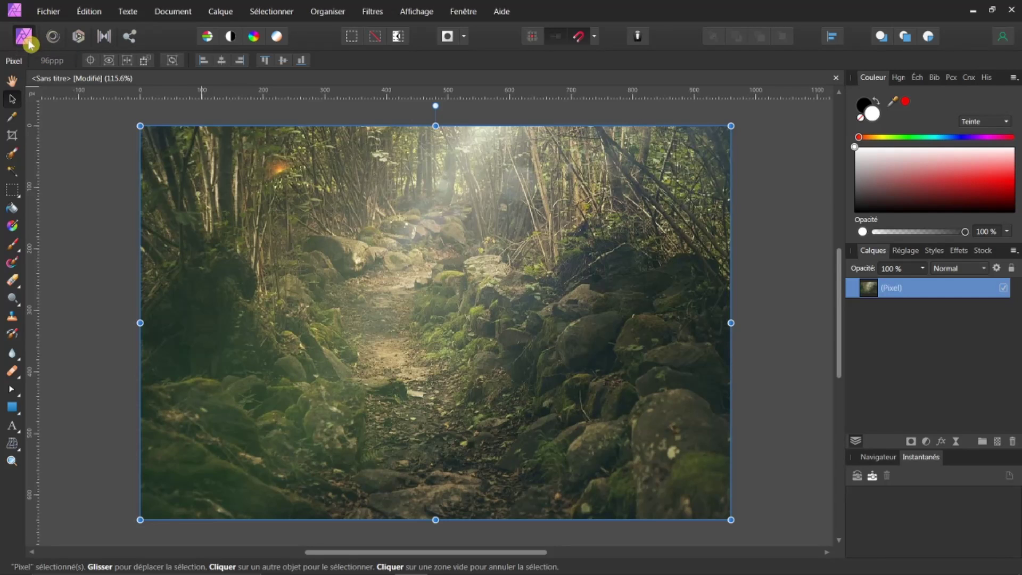
click(80, 36)
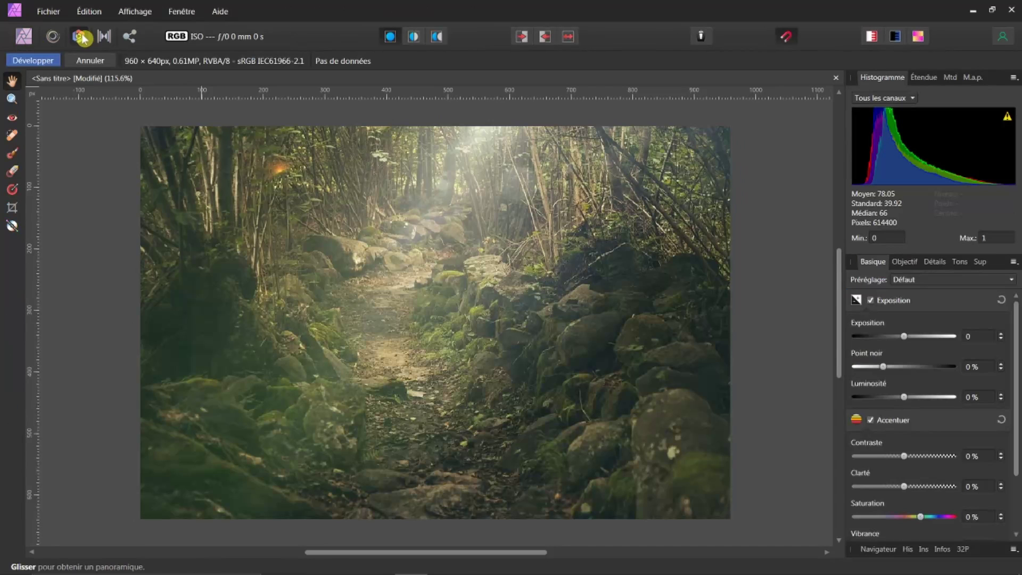
click(79, 37)
click(34, 36)
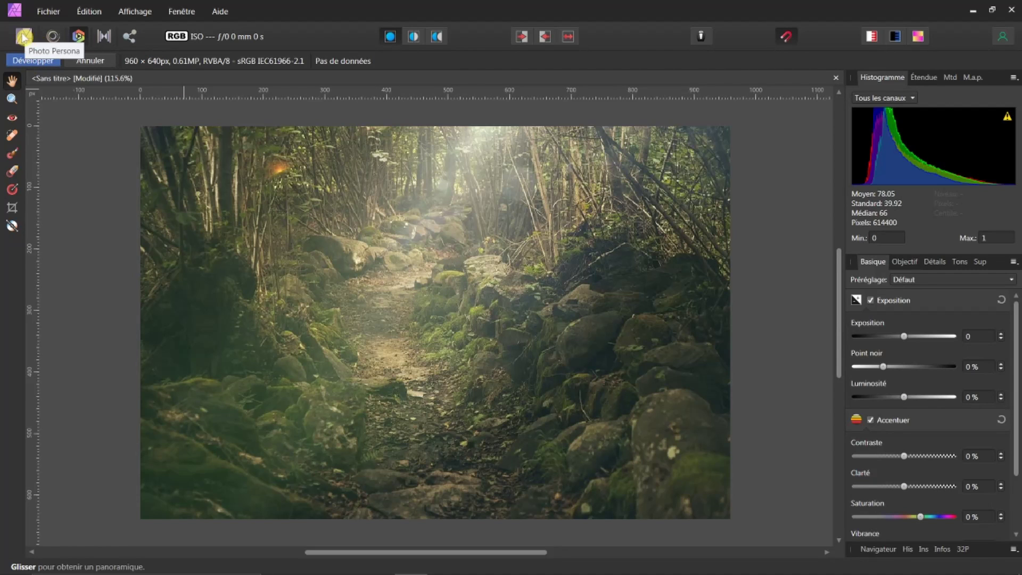
click(531, 312)
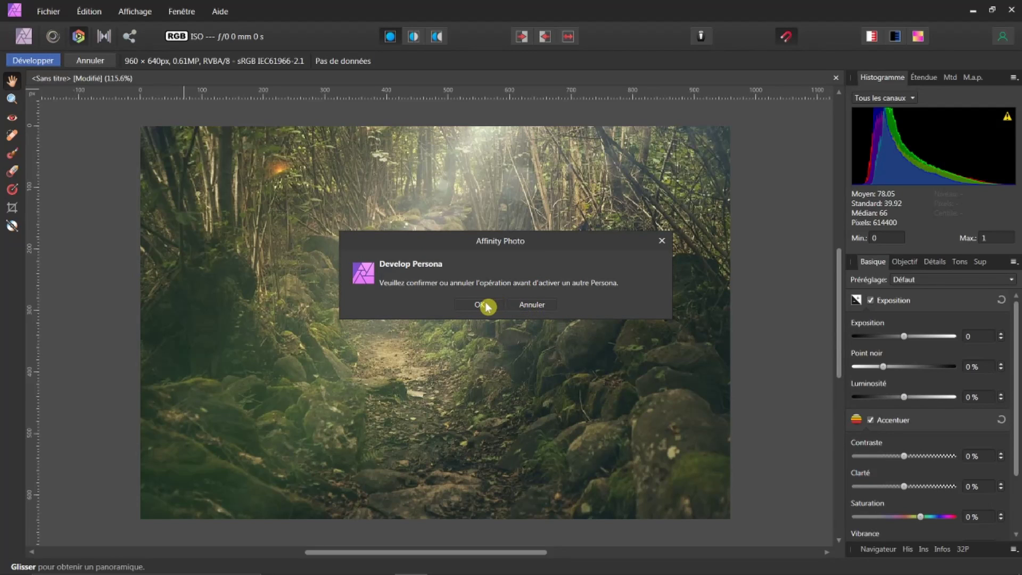
click(527, 304)
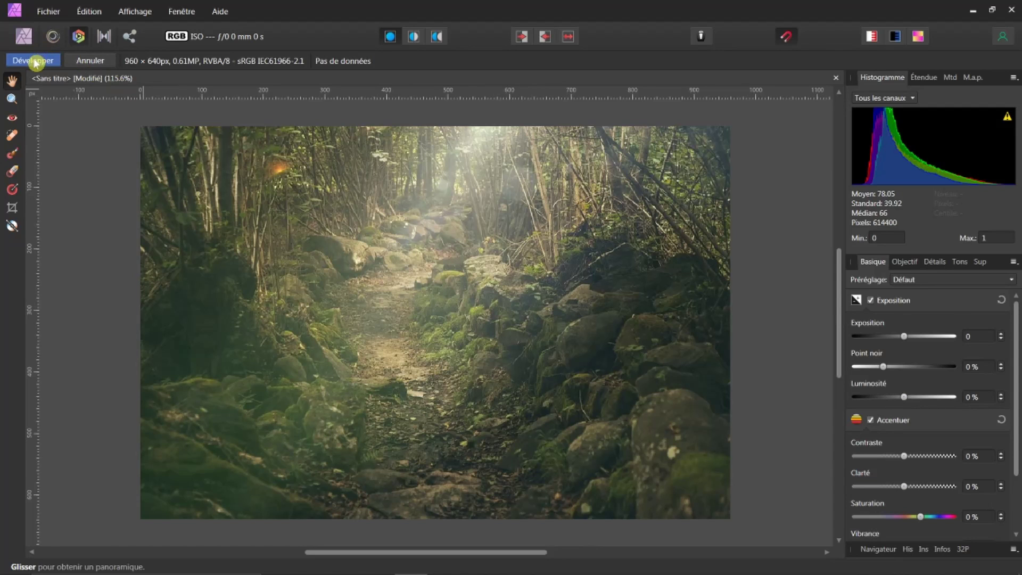
click(80, 63)
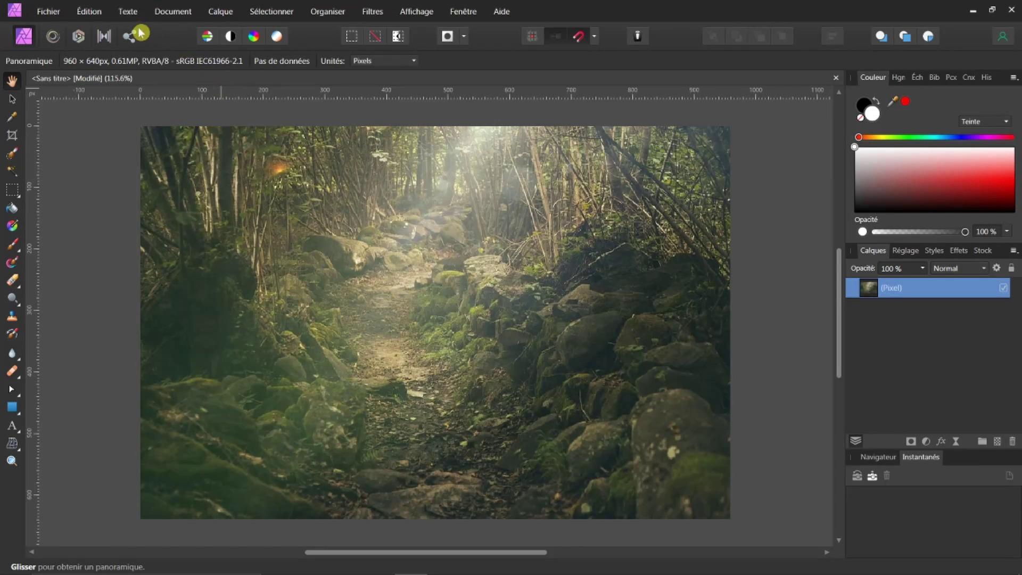
Step: Try the Détaillé and Froid presets in the Tone Mapping Persona, and cancel the operation
click(103, 38)
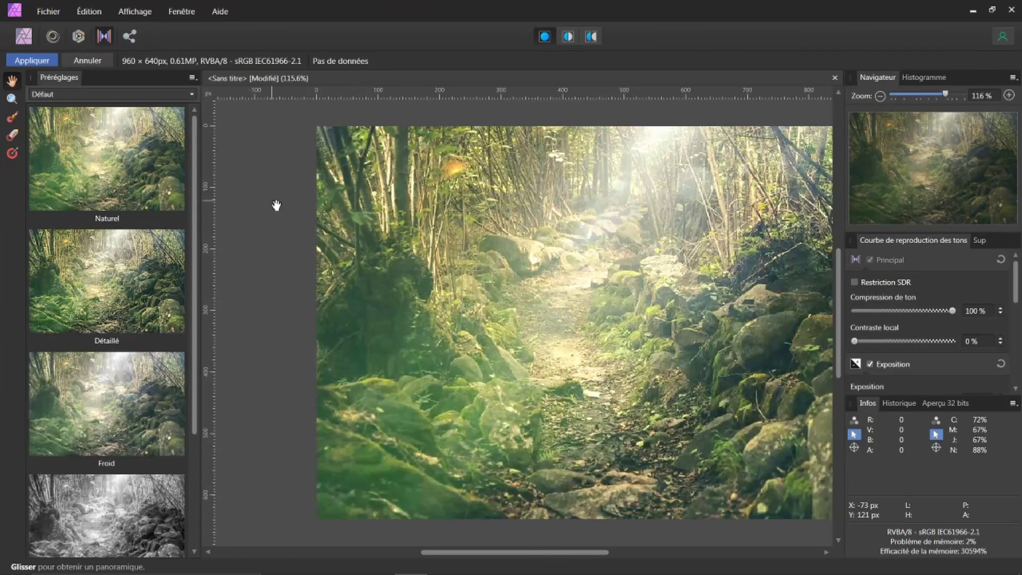
click(117, 269)
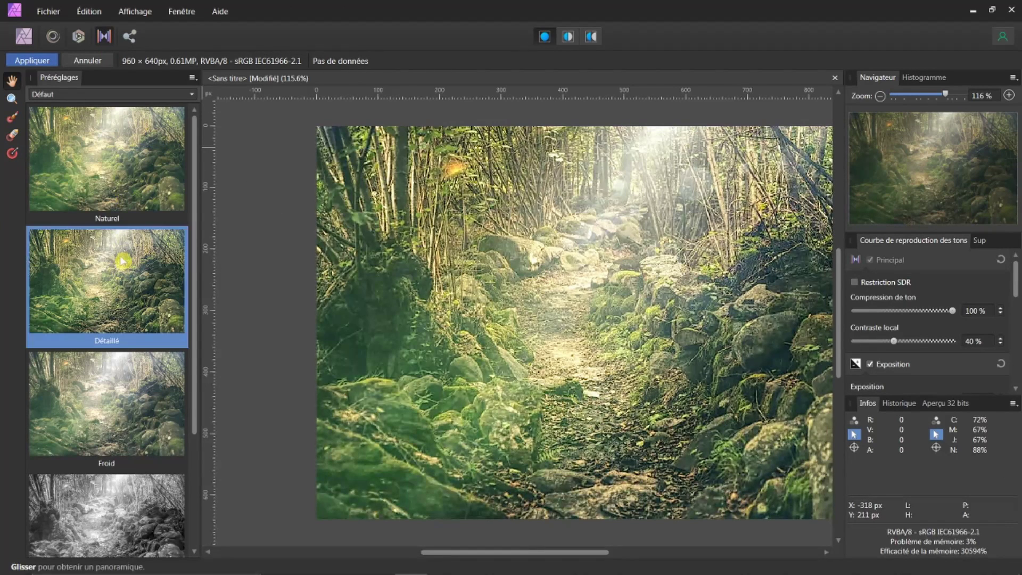
click(89, 407)
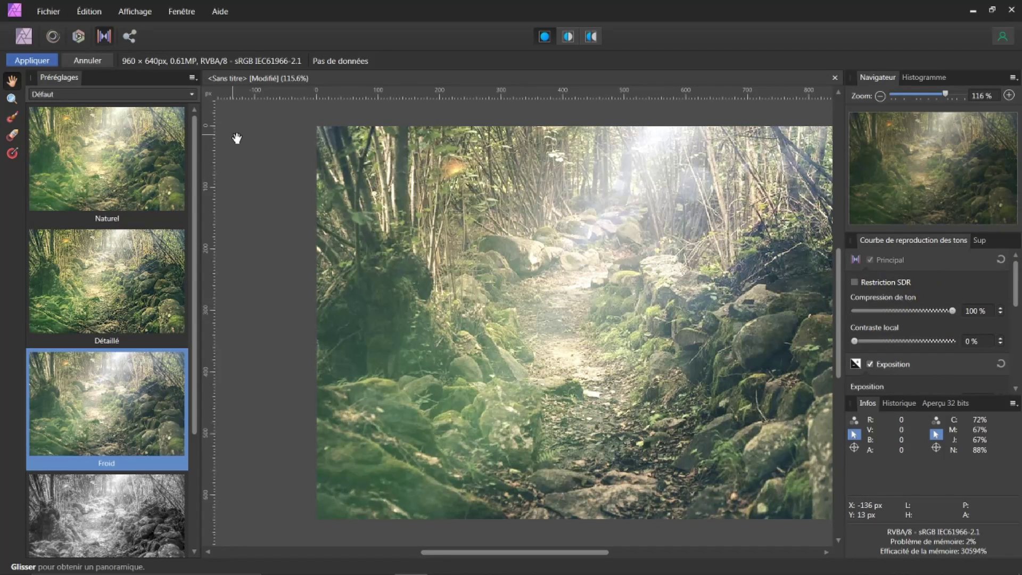
click(86, 63)
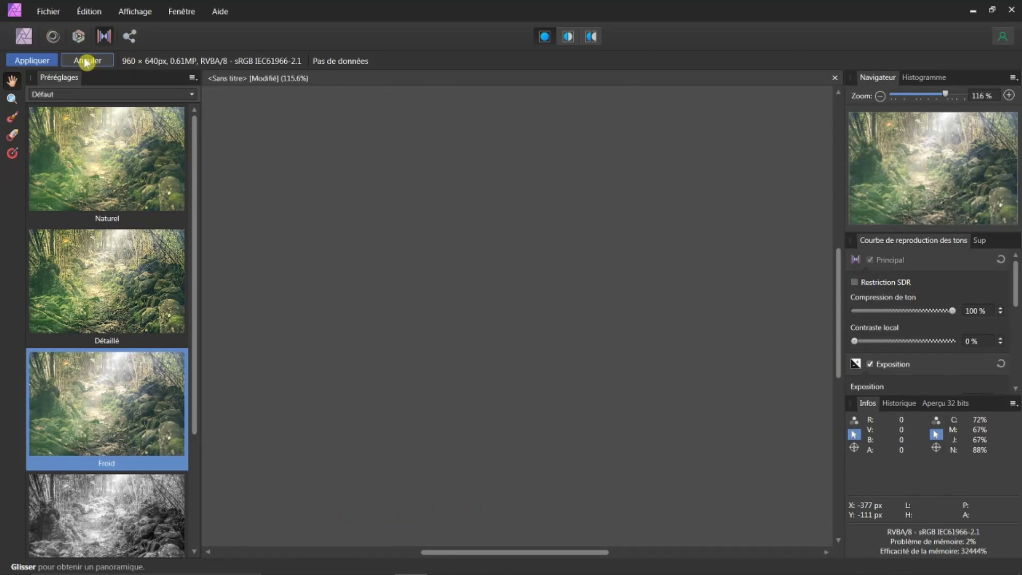
Step: View the export options in the Export Persona and return to the Photo Persona with the Move tool
click(130, 37)
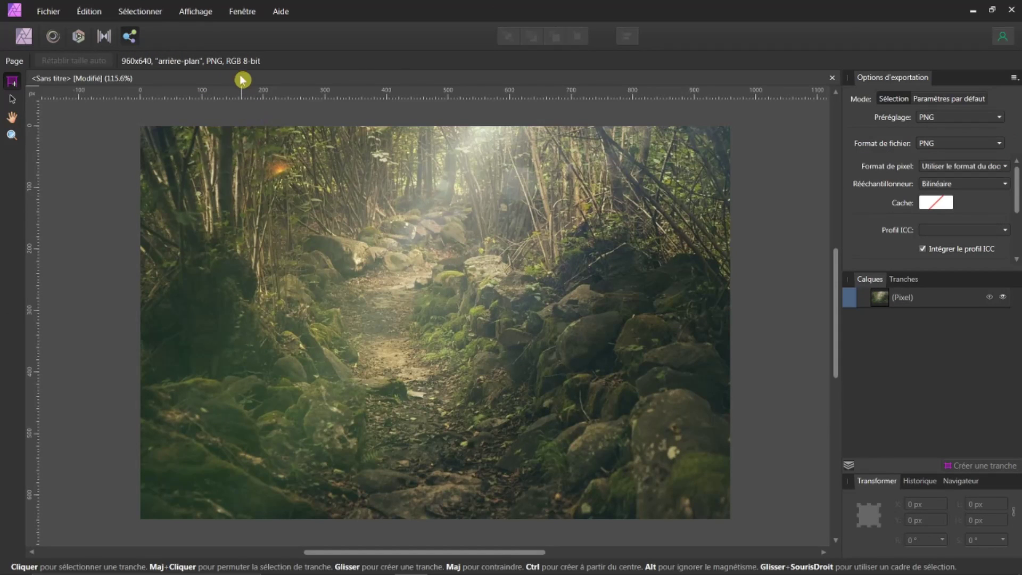
click(24, 38)
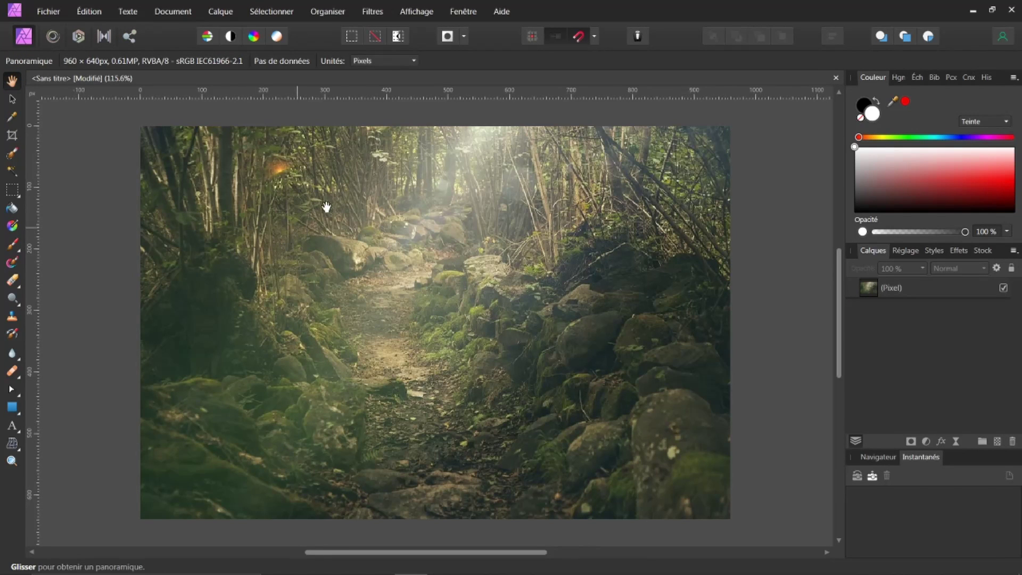
click(12, 99)
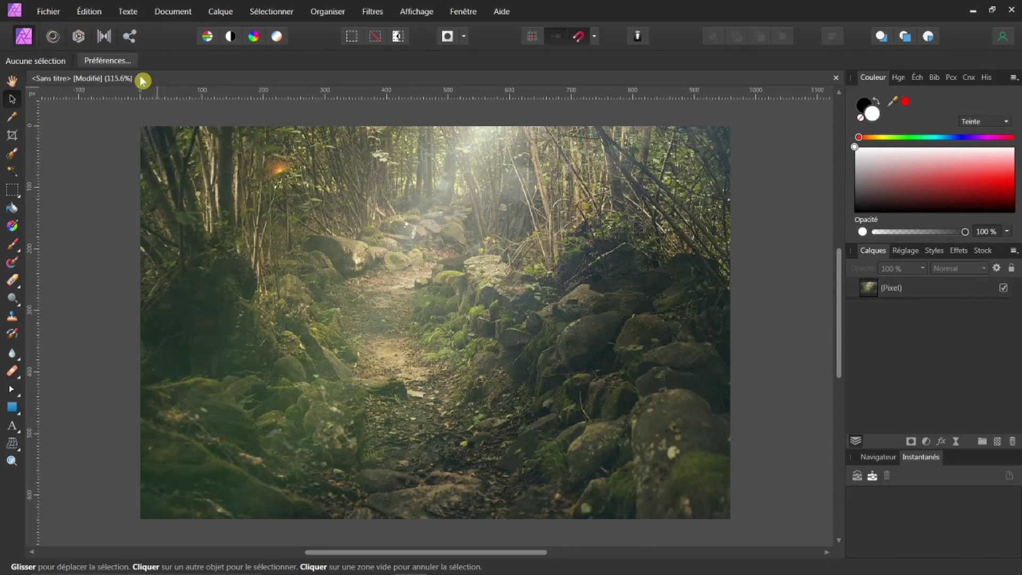
Step: Look through the Preferences categories and the Édition commands, and briefly select and deselect the pixel layer
click(107, 62)
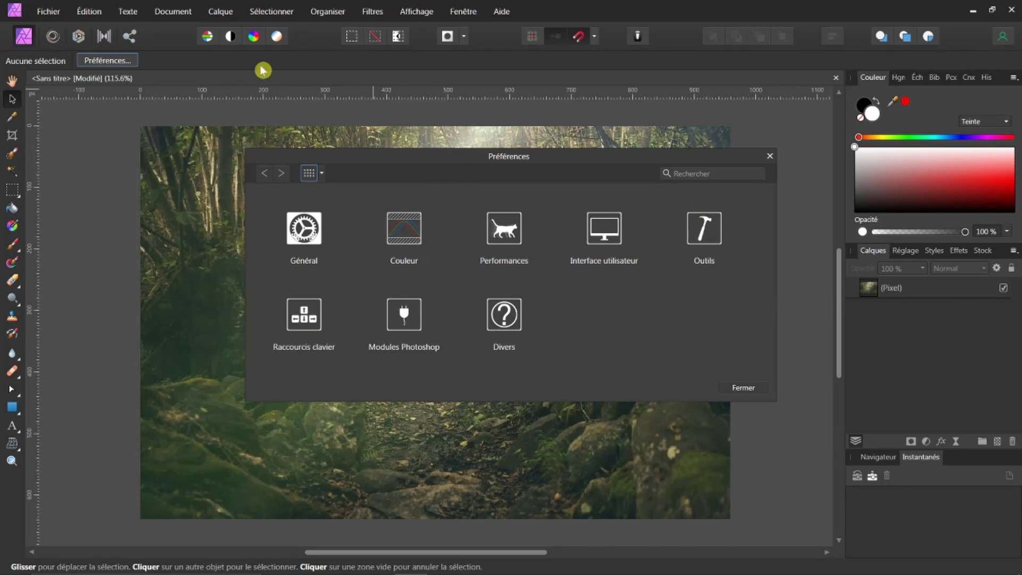
click(749, 389)
click(90, 12)
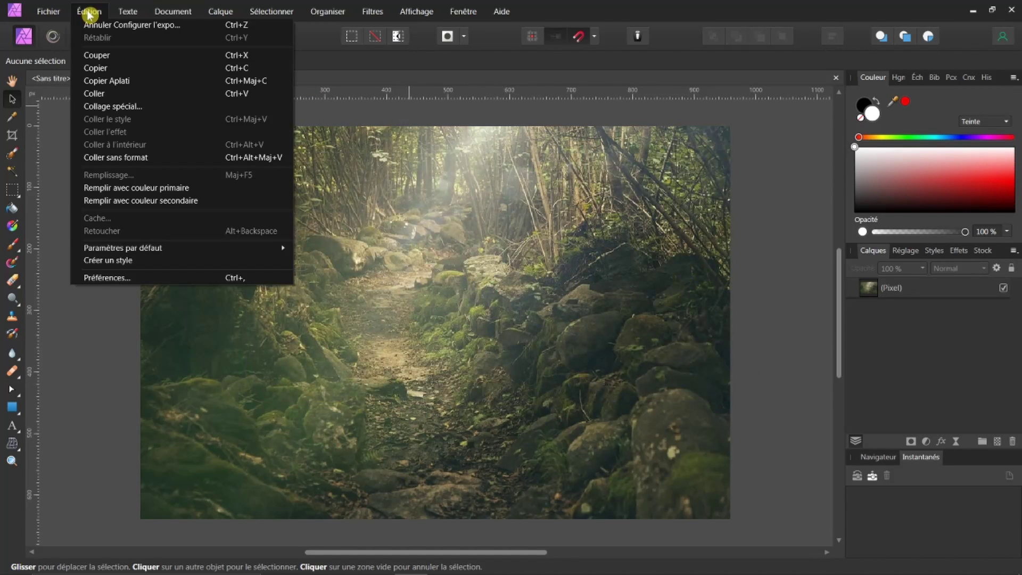
click(57, 154)
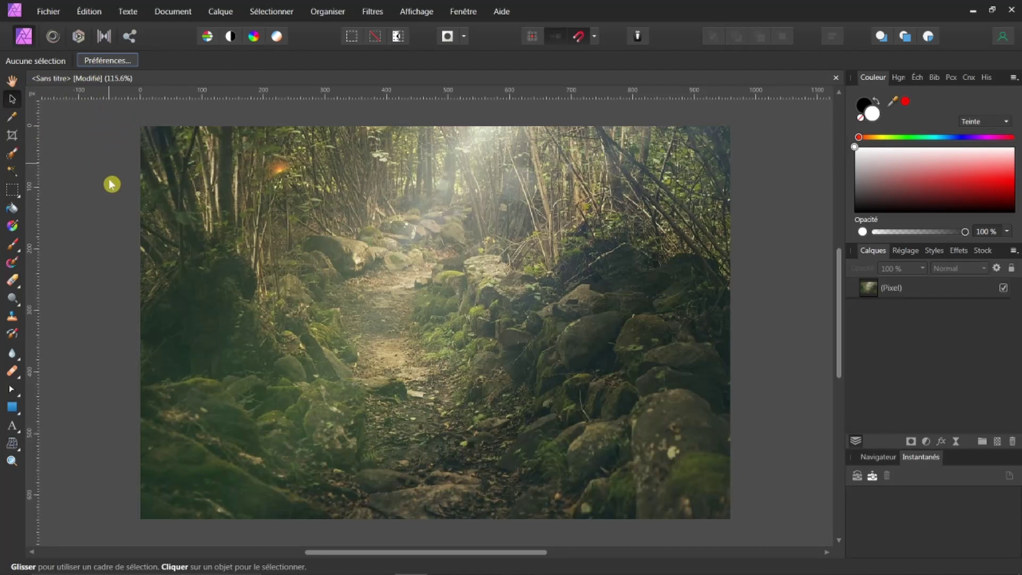
click(187, 206)
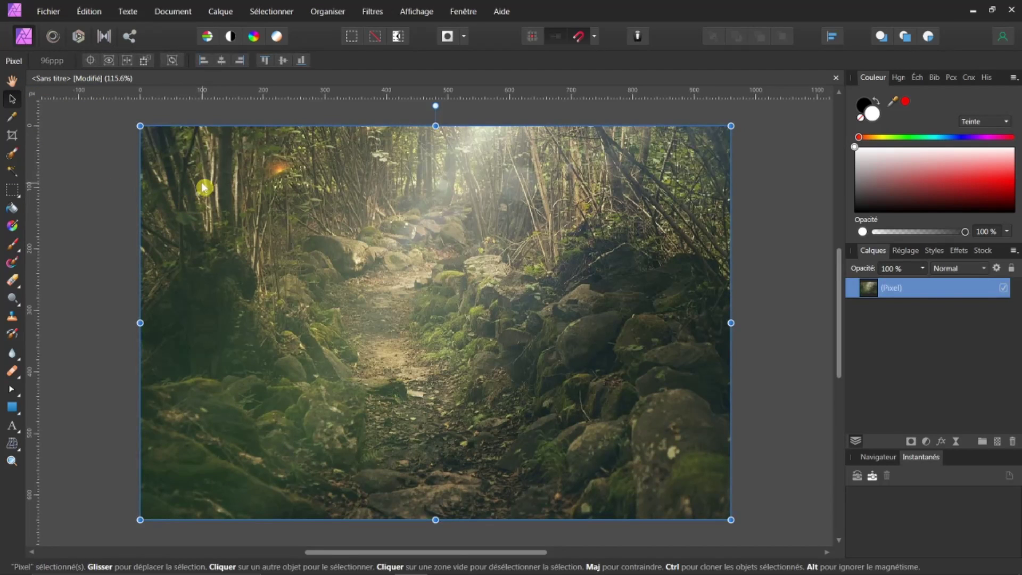
click(87, 171)
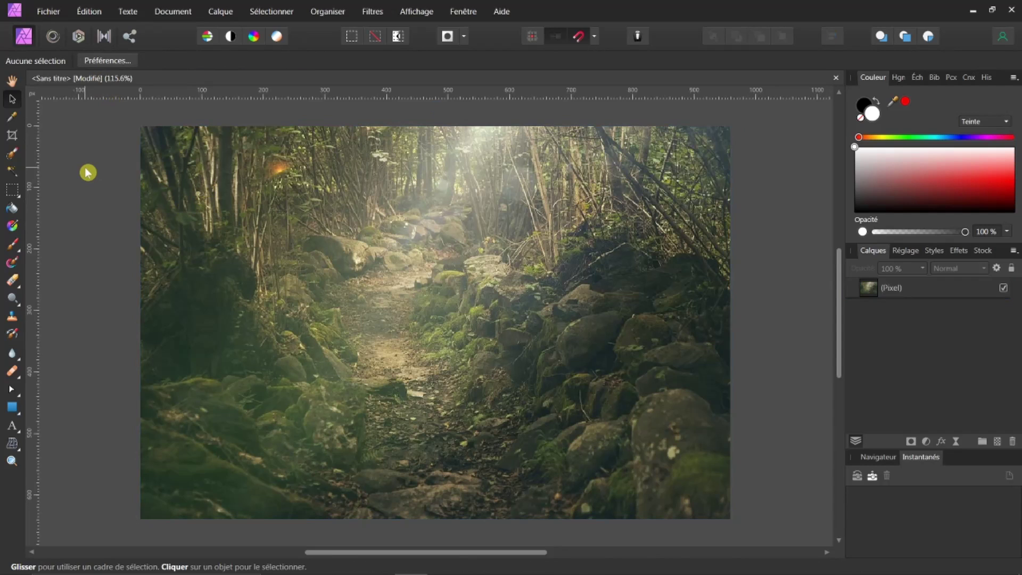
Step: Select the forest photo's pixel layer and view the mask display options
click(199, 200)
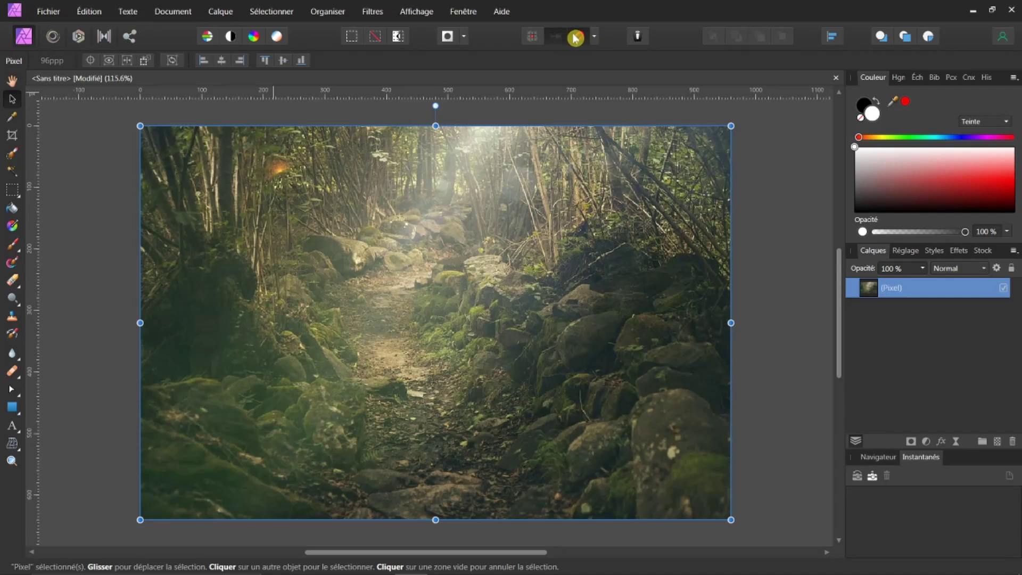
click(464, 38)
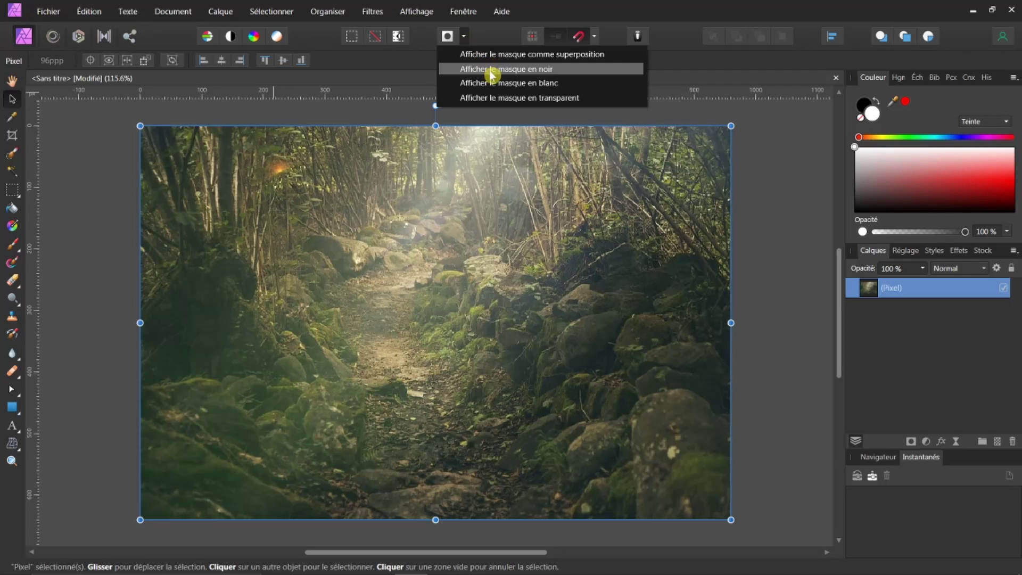
click(409, 61)
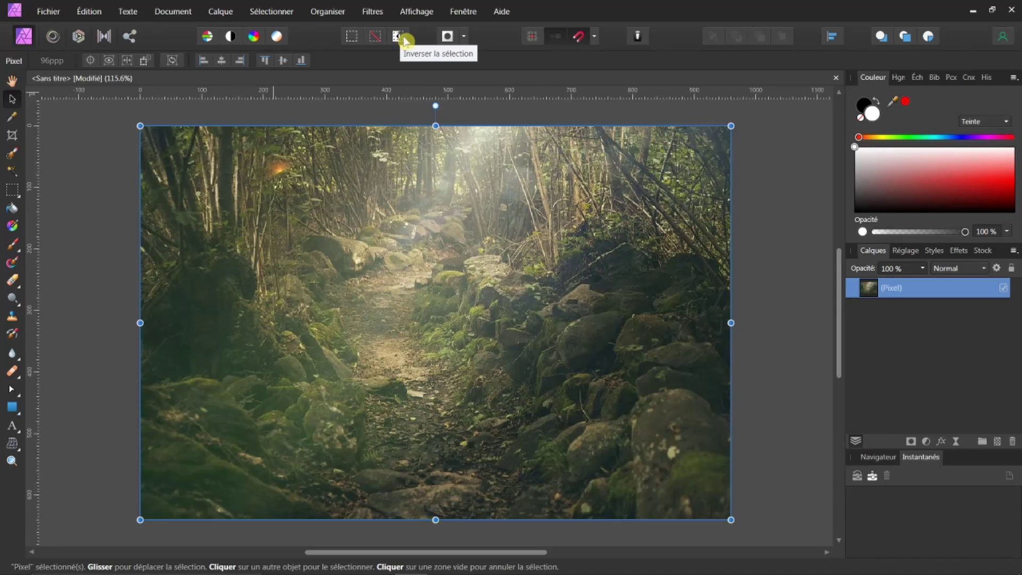
Step: Draw a rectangular marquee selection around the middle of the forest path and invert the selection
click(13, 190)
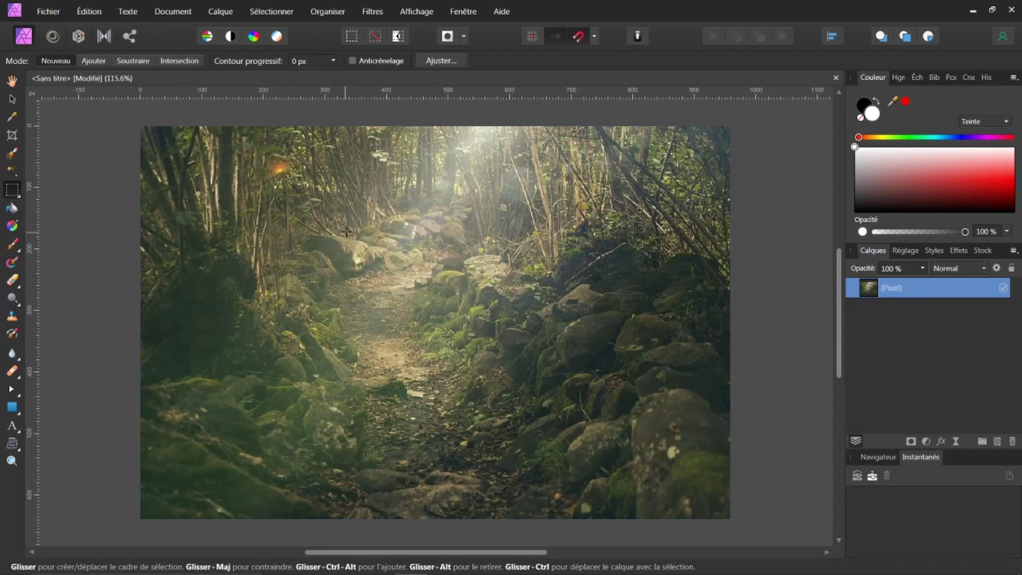
drag(366, 306, 549, 396)
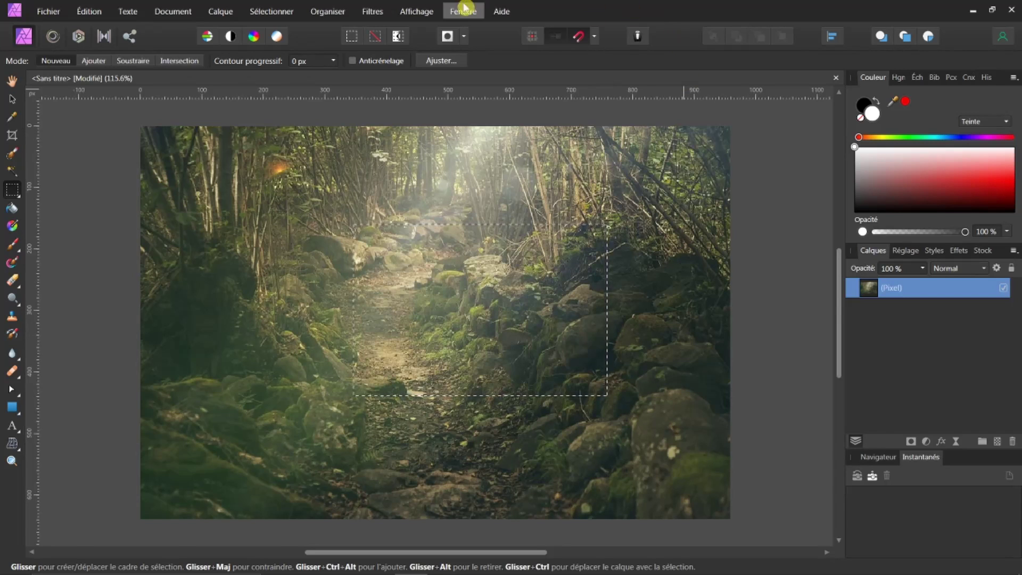
click(397, 36)
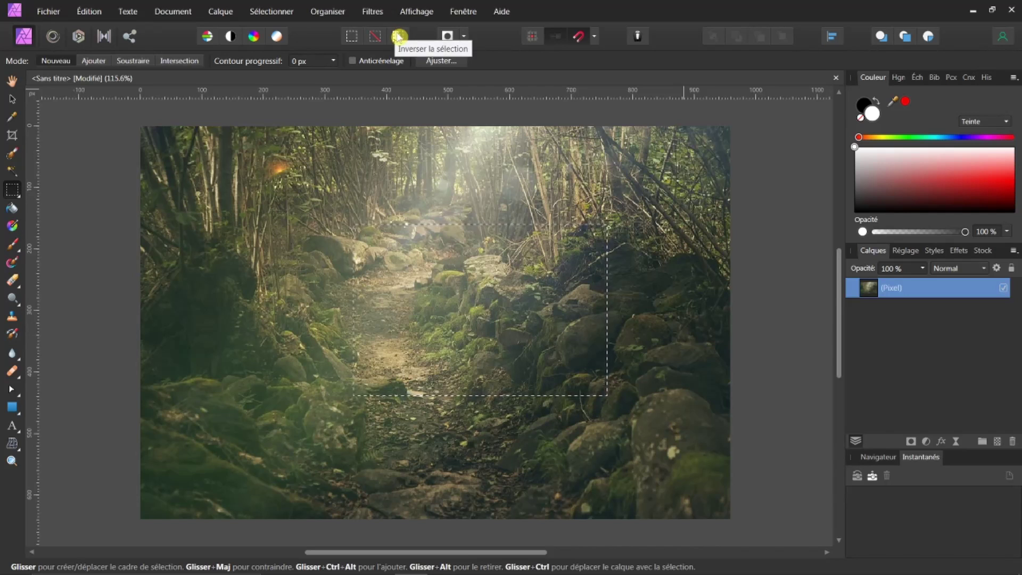
click(398, 35)
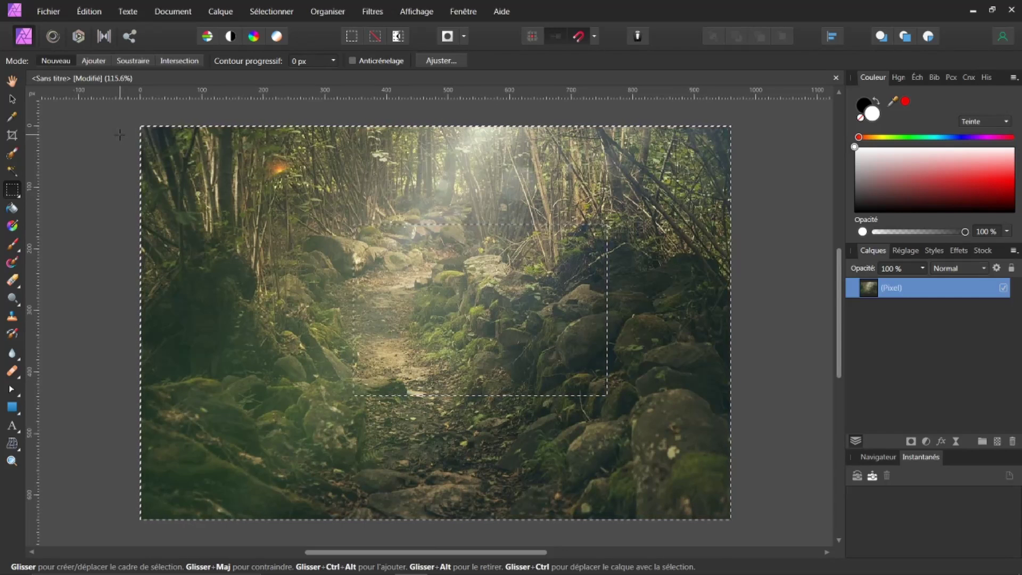
Step: Delete the pixels outside the rectangle, undo the deletion, and clear the selection
key(Delete)
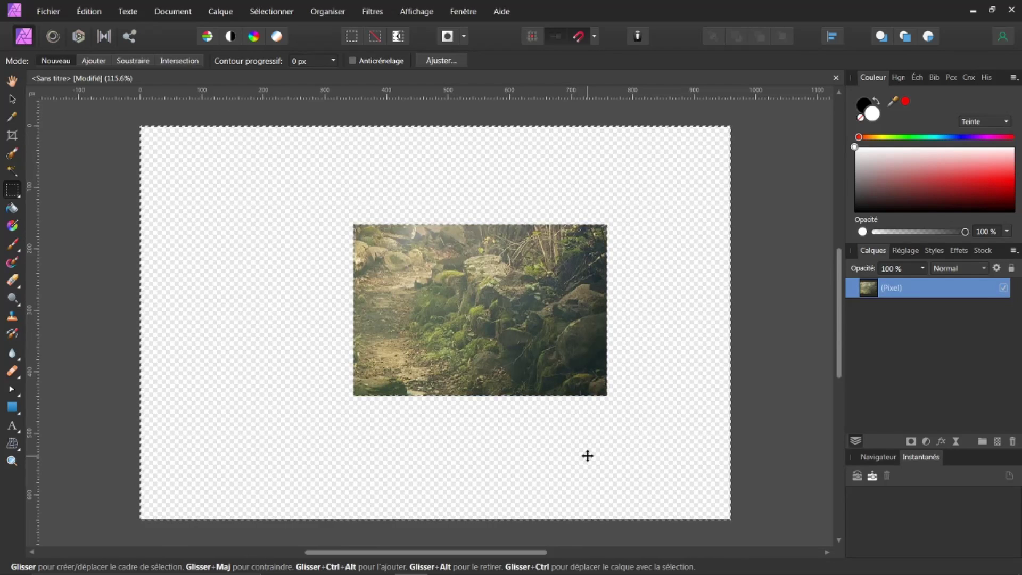
key(ctrl+z)
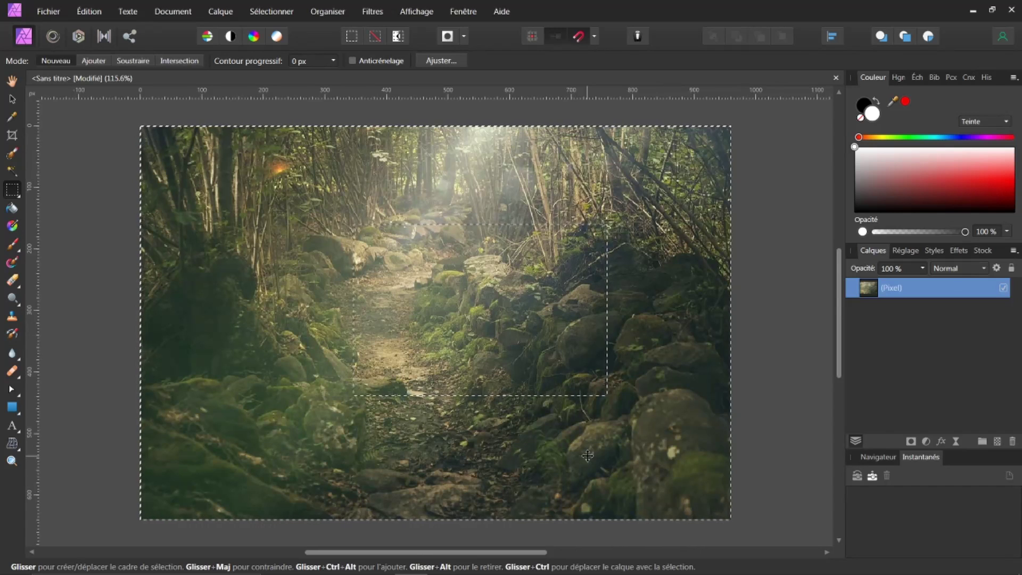
click(374, 37)
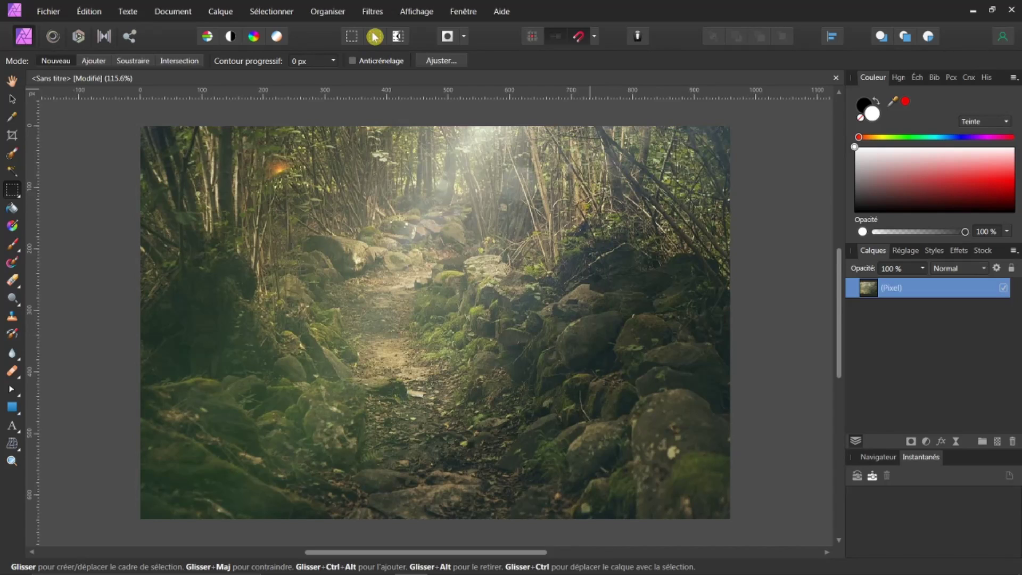
Step: View the selection commands, and try selecting the whole photo and deselecting it
click(282, 13)
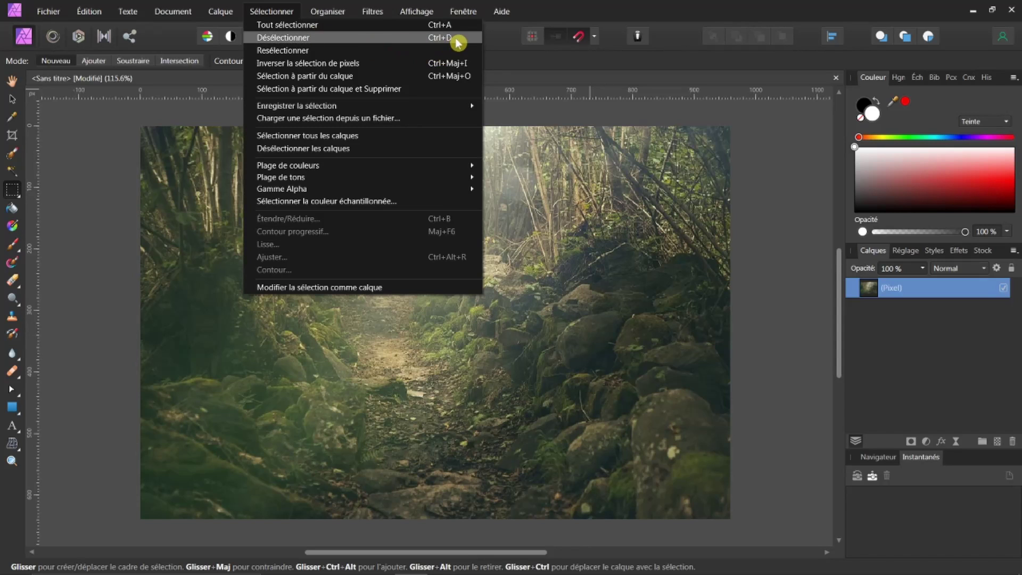
click(532, 63)
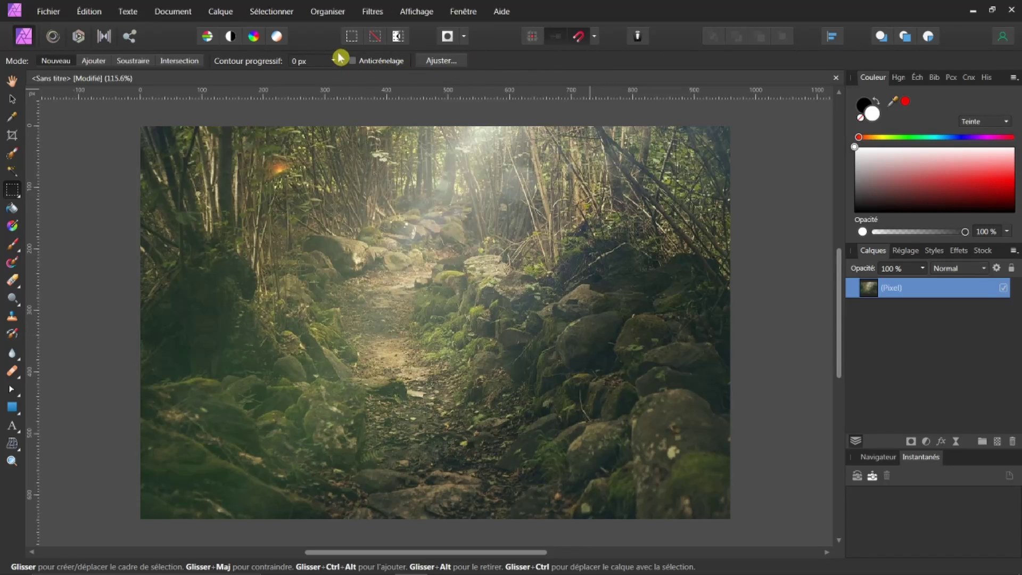
click(351, 37)
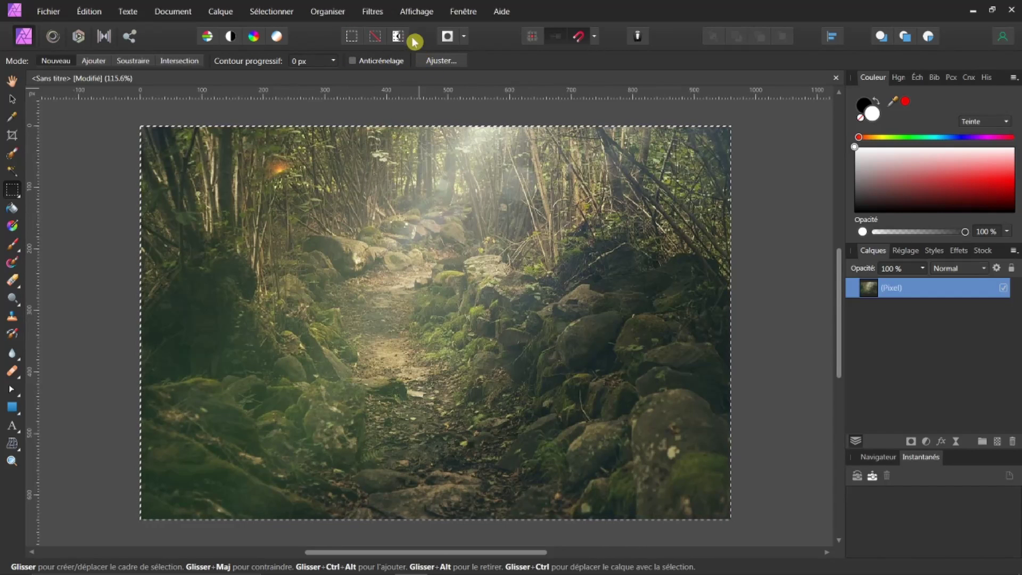
click(375, 36)
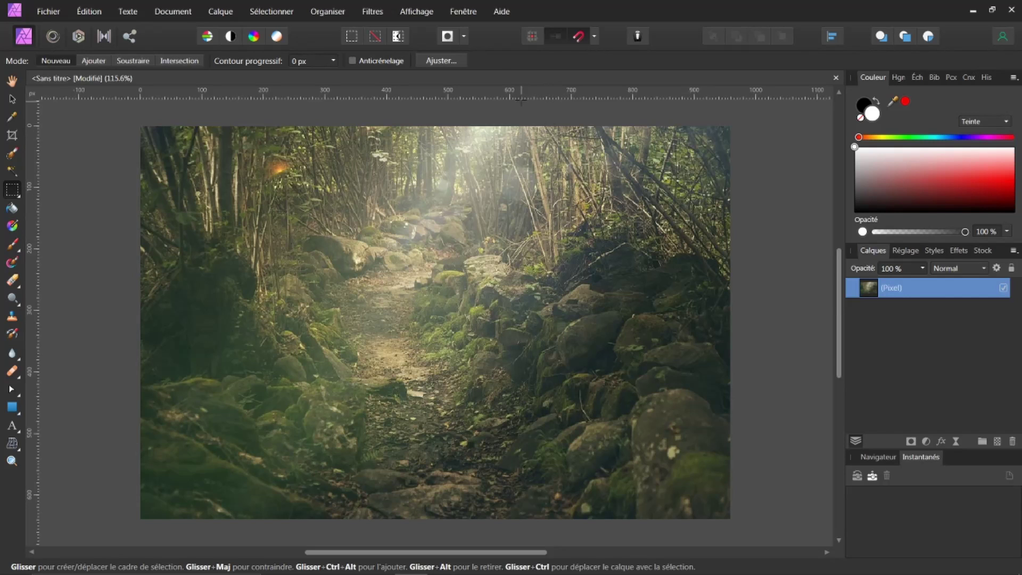
Step: Look over the automatic correction commands and duplicate the photo's pixel layer
click(209, 37)
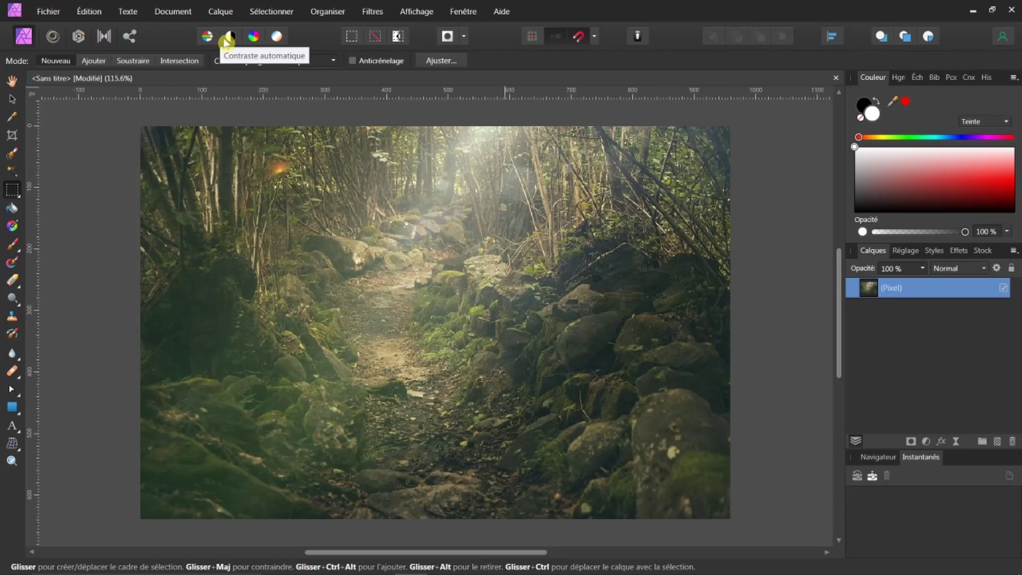
click(227, 42)
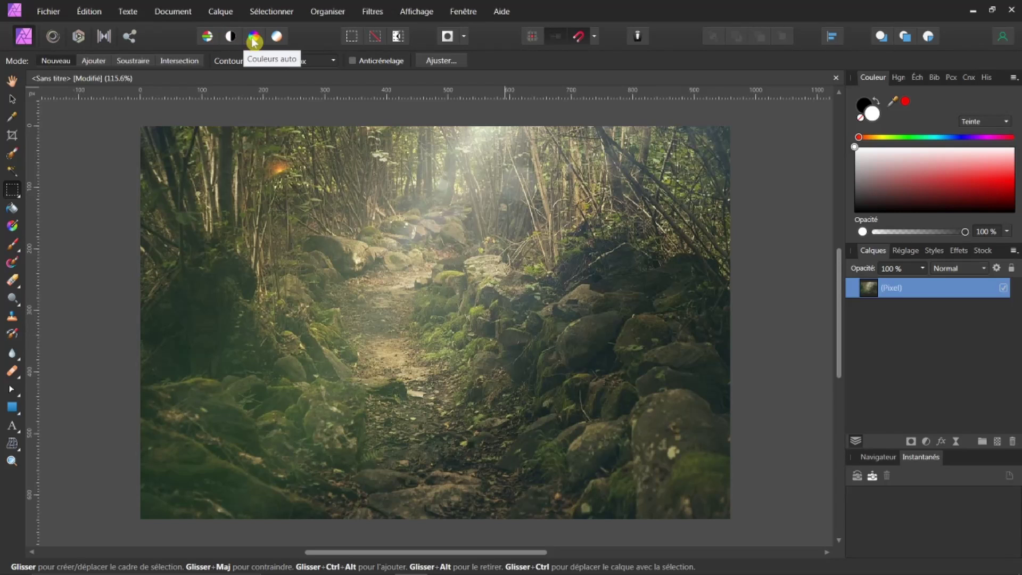
click(280, 38)
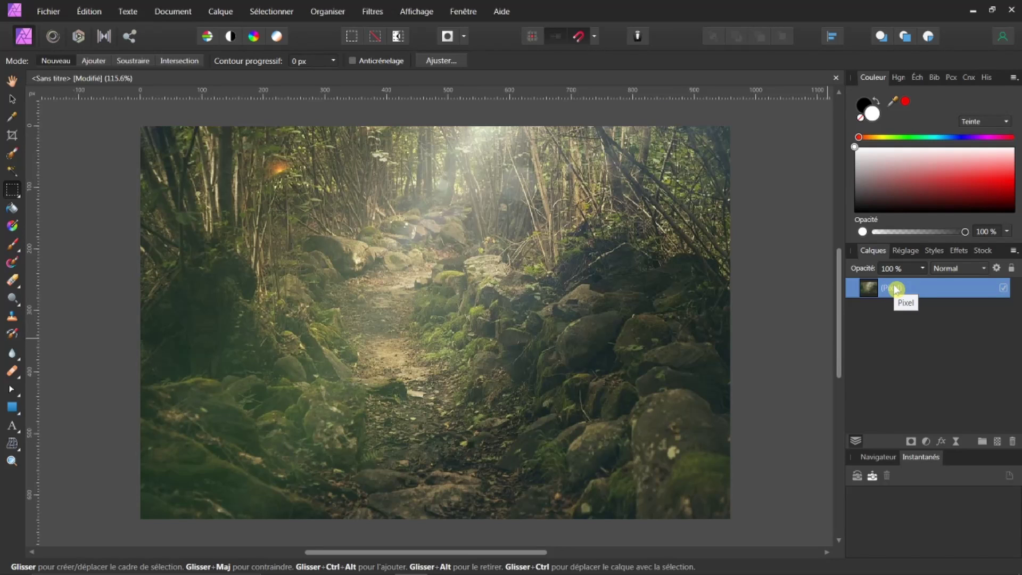
key(ctrl+j)
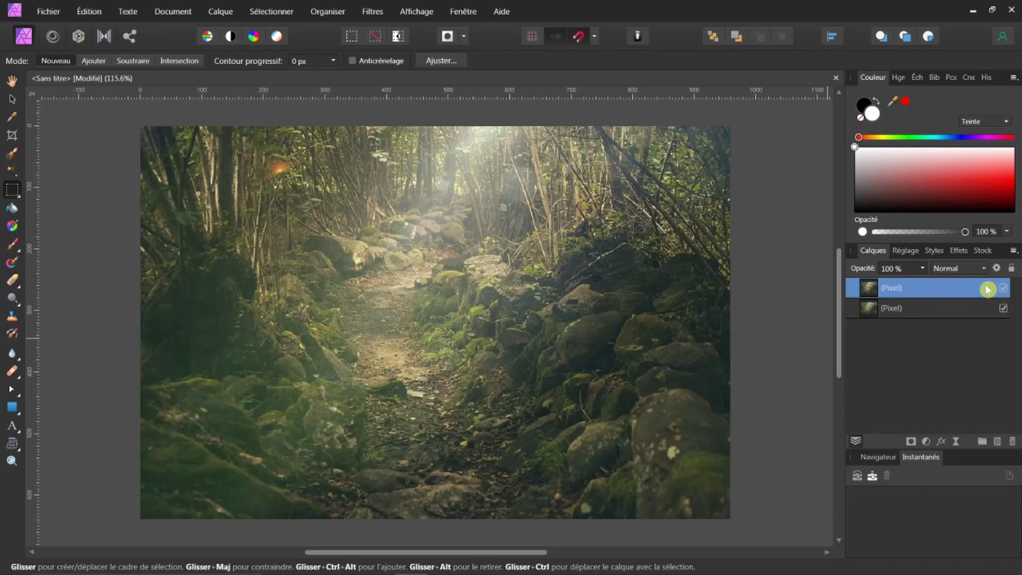
Step: Try Niveaux automatiques on the duplicated layer, compare it by toggling the layer's visibility, and undo the correction
click(208, 37)
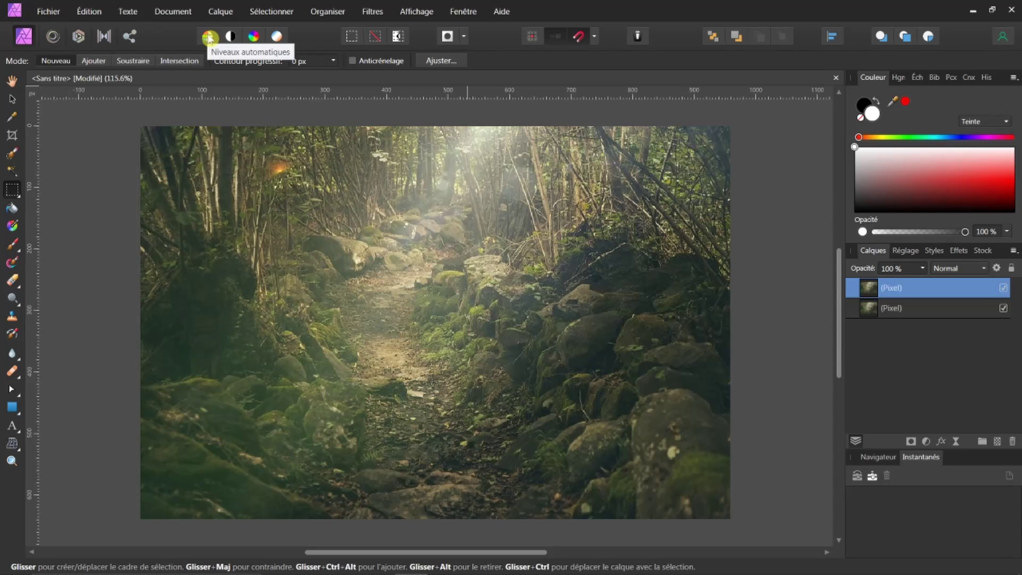
click(209, 37)
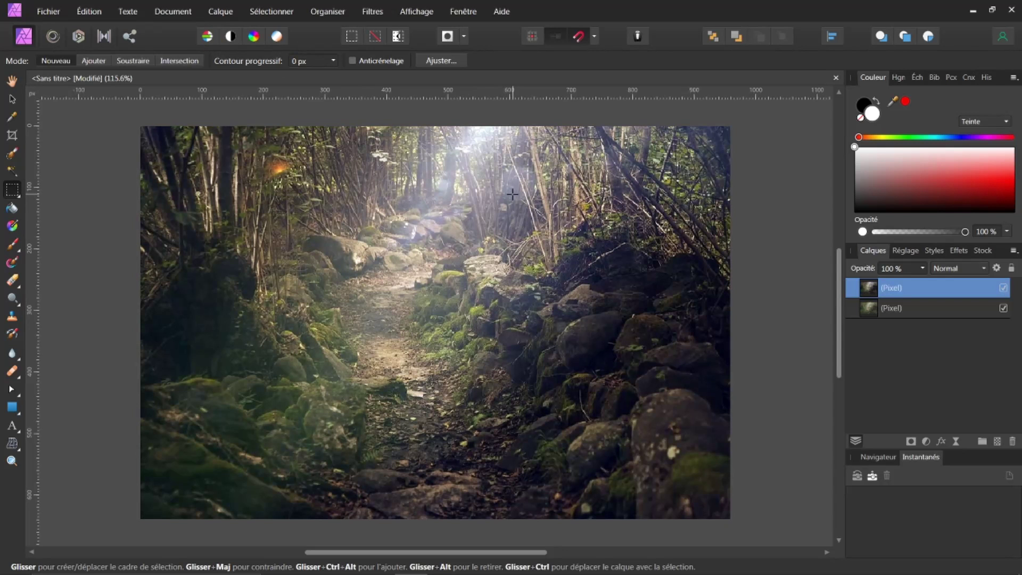
click(252, 34)
click(210, 36)
click(1004, 288)
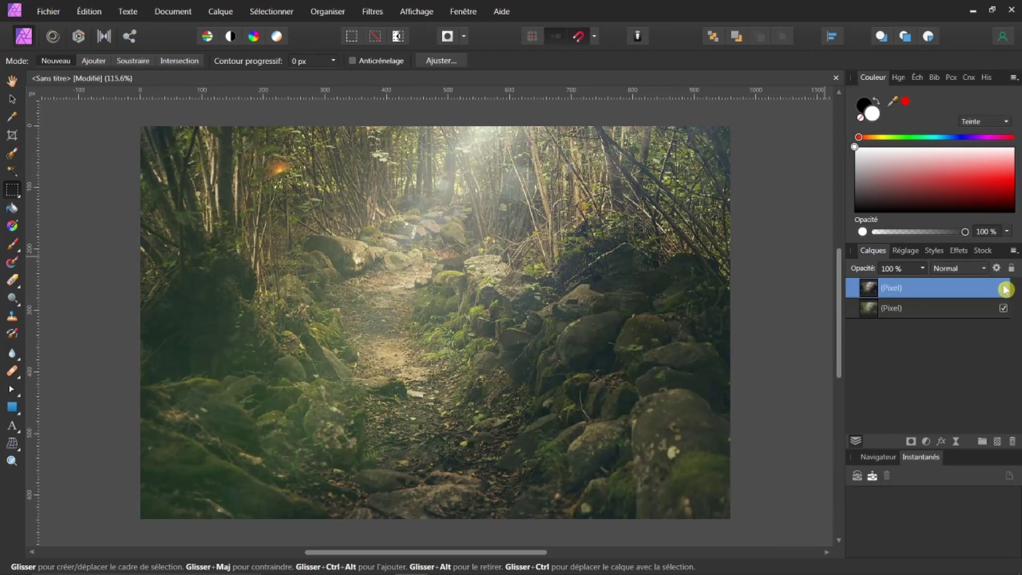
click(1003, 288)
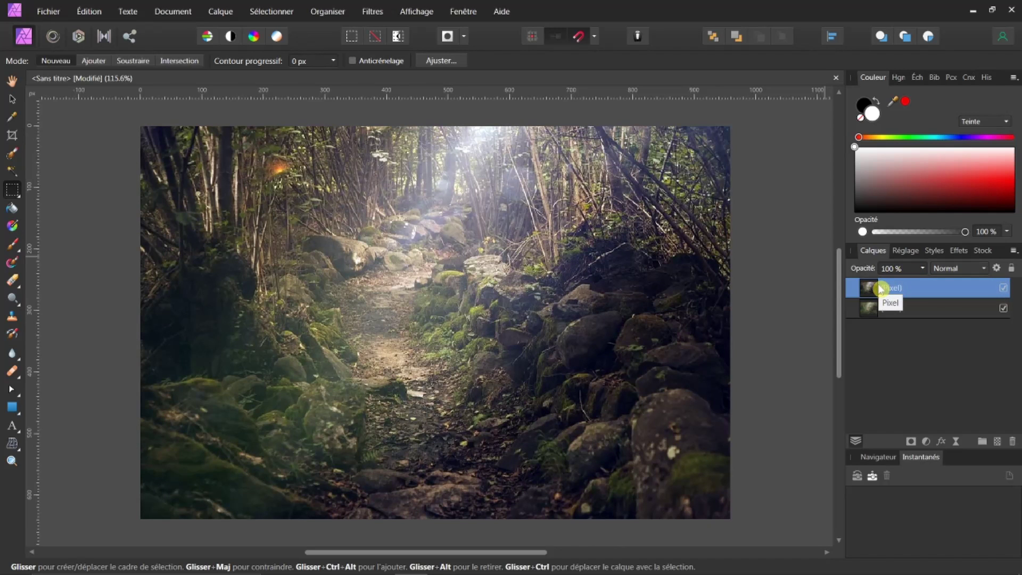
key(ctrl+z)
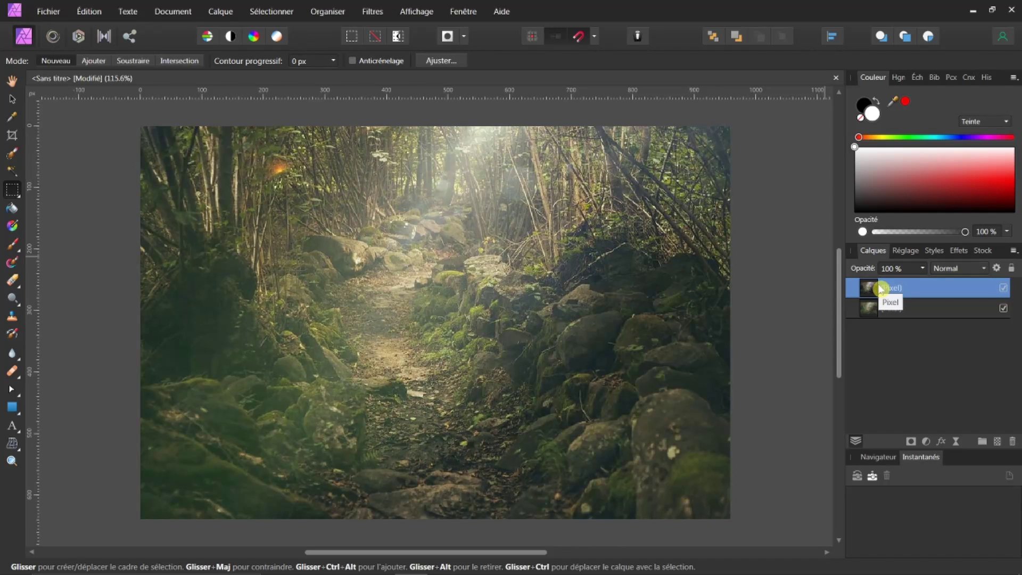
Step: Try a Niveaux adjustment layer with the white level at 85 % and the black level at 21 %, and delete it
click(926, 441)
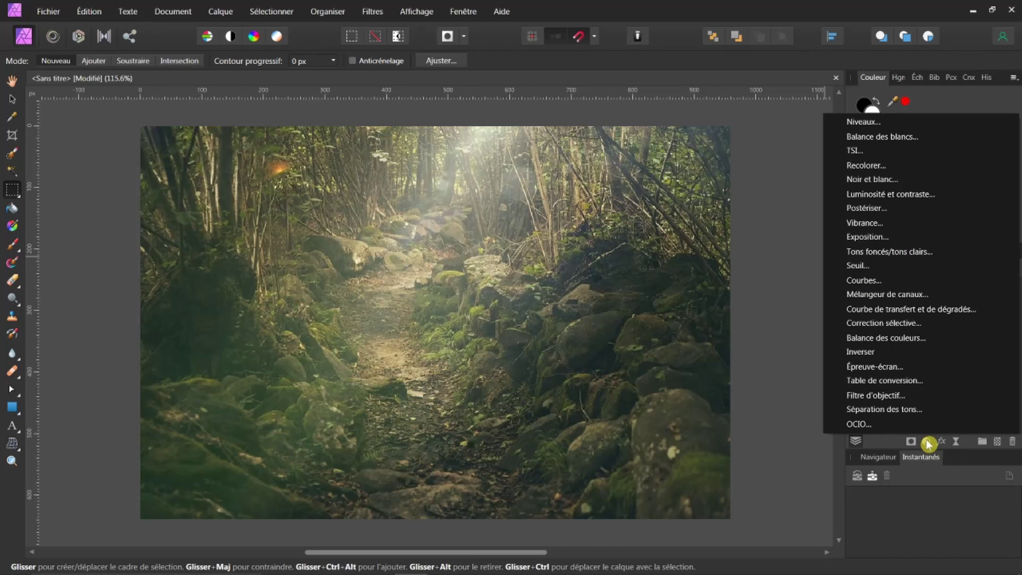
click(869, 122)
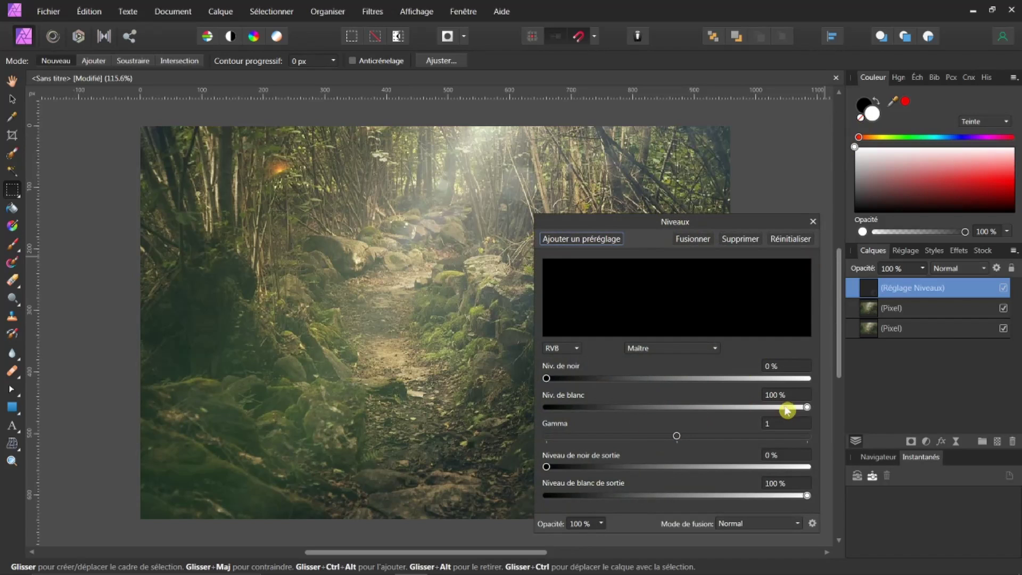
drag(808, 407, 767, 407)
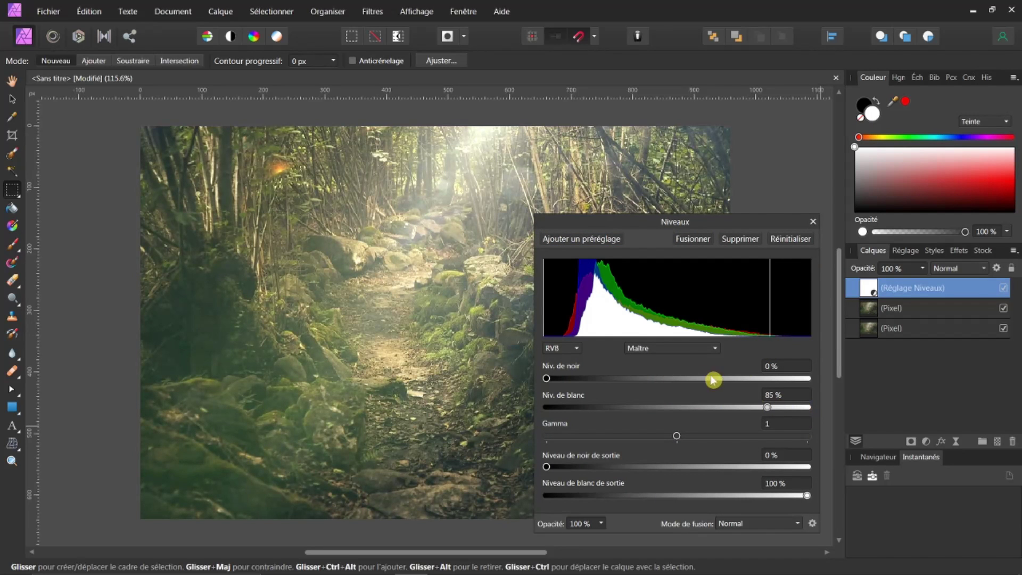
mouse_move(546, 378)
mouse_down()
mouse_move(549, 390)
mouse_move(549, 369)
mouse_move(548, 381)
mouse_move(604, 396)
mouse_up()
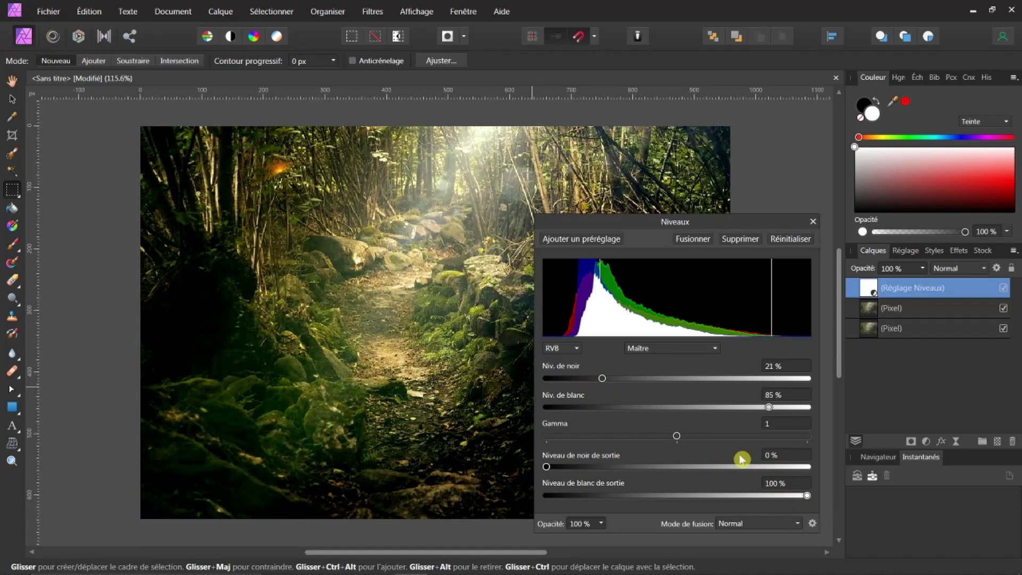
click(741, 239)
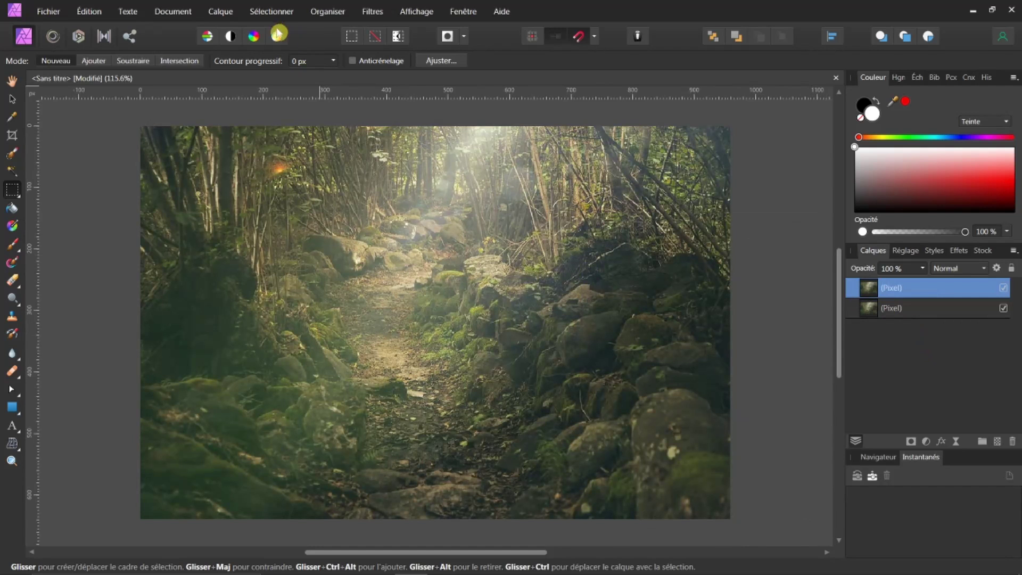
Step: Try Niveaux automatiques and Contraste automatique in turn on the upper layer, undoing each correction
click(209, 37)
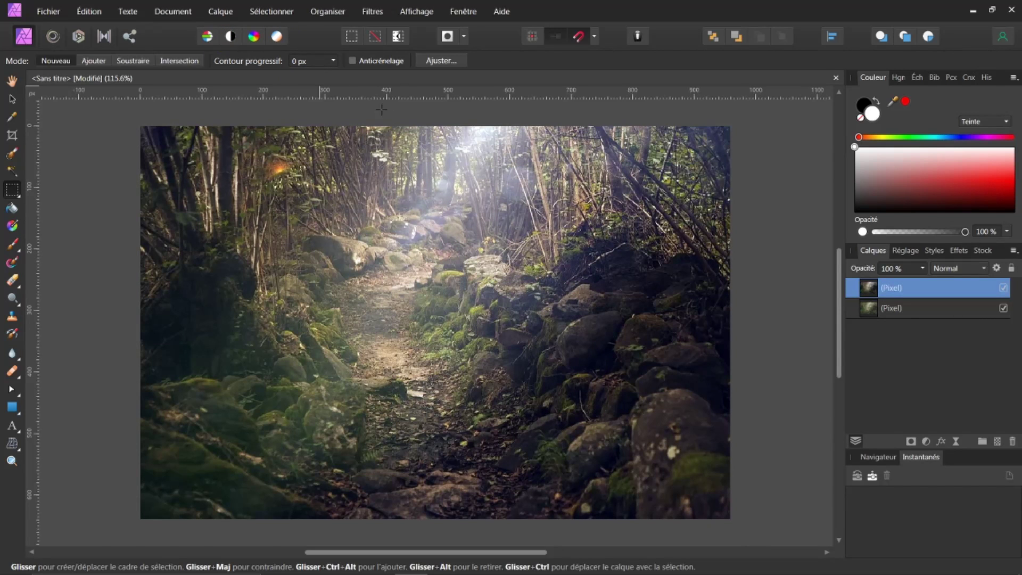
click(881, 234)
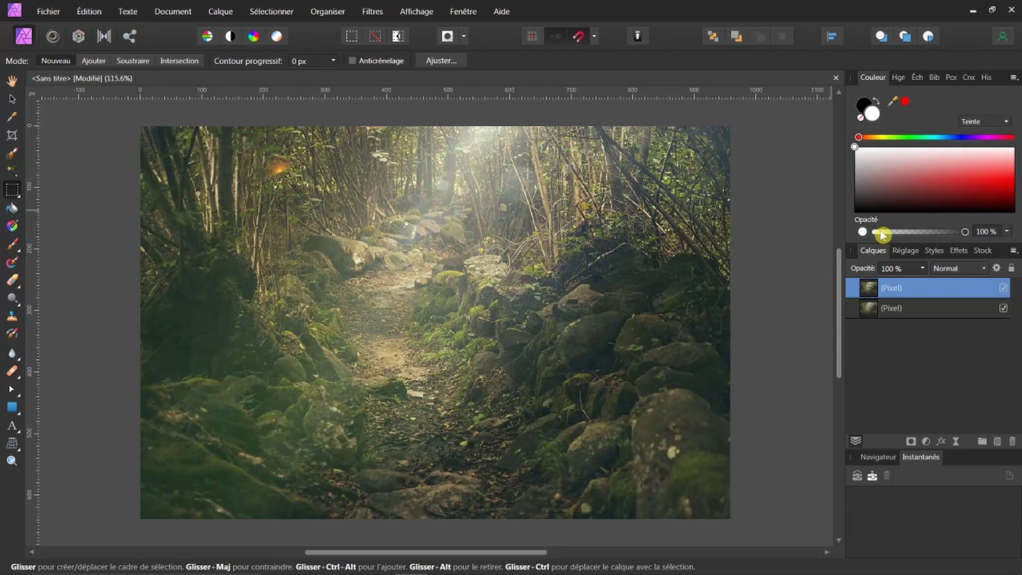
click(232, 39)
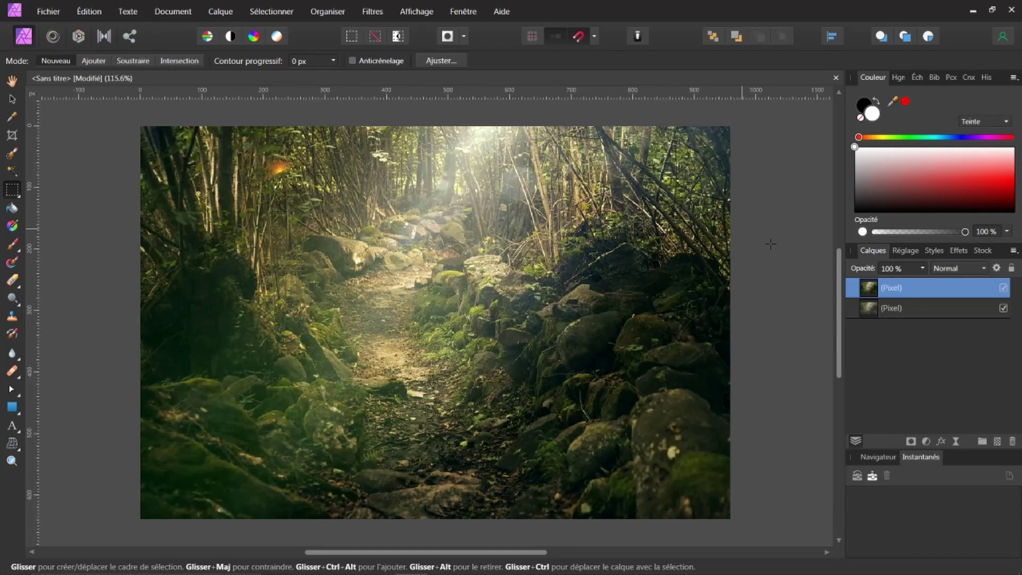
click(1003, 288)
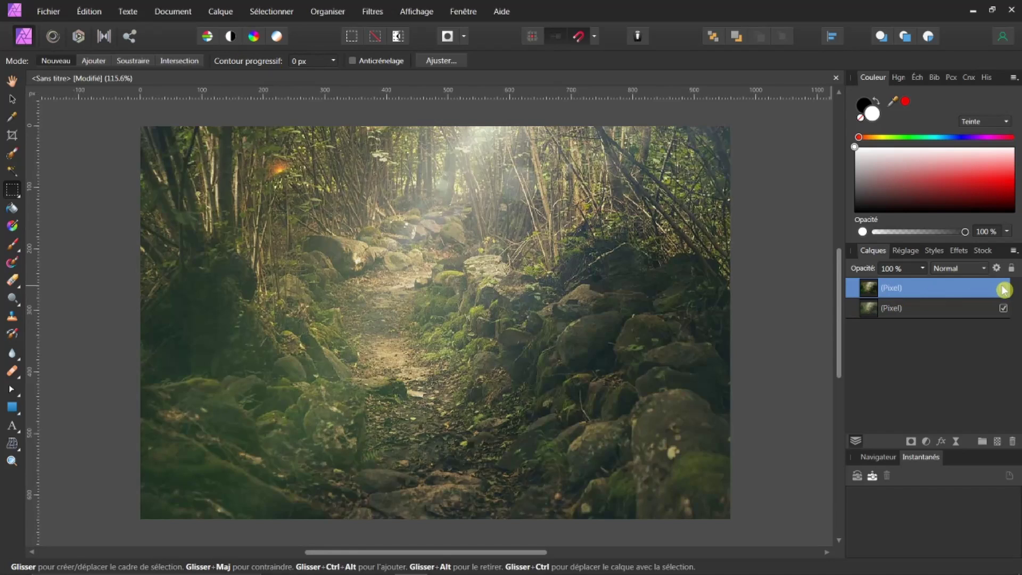
click(1003, 289)
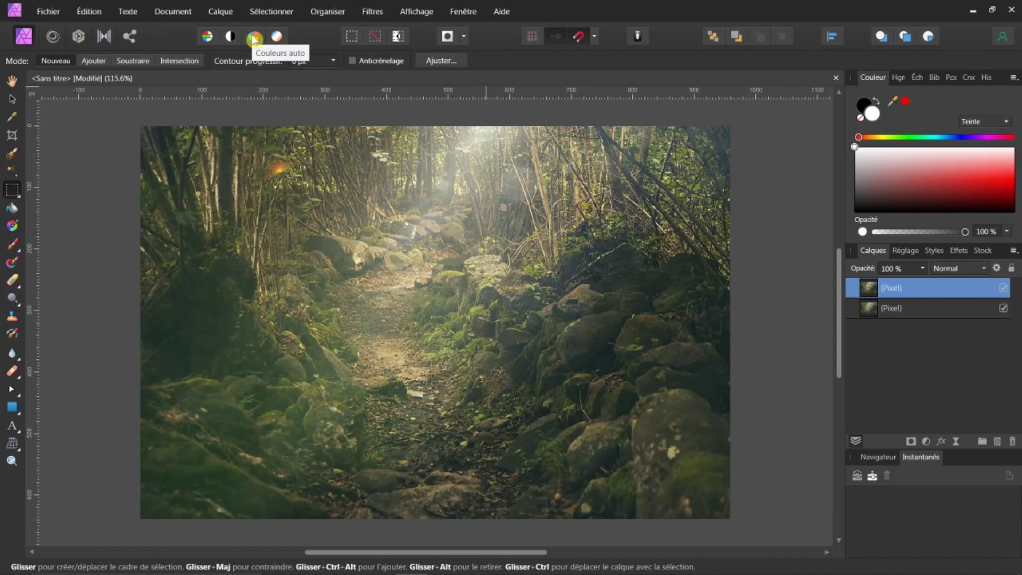
Step: Apply Couleurs auto to the upper pixel layer and toggle its visibility to compare with the original
click(254, 38)
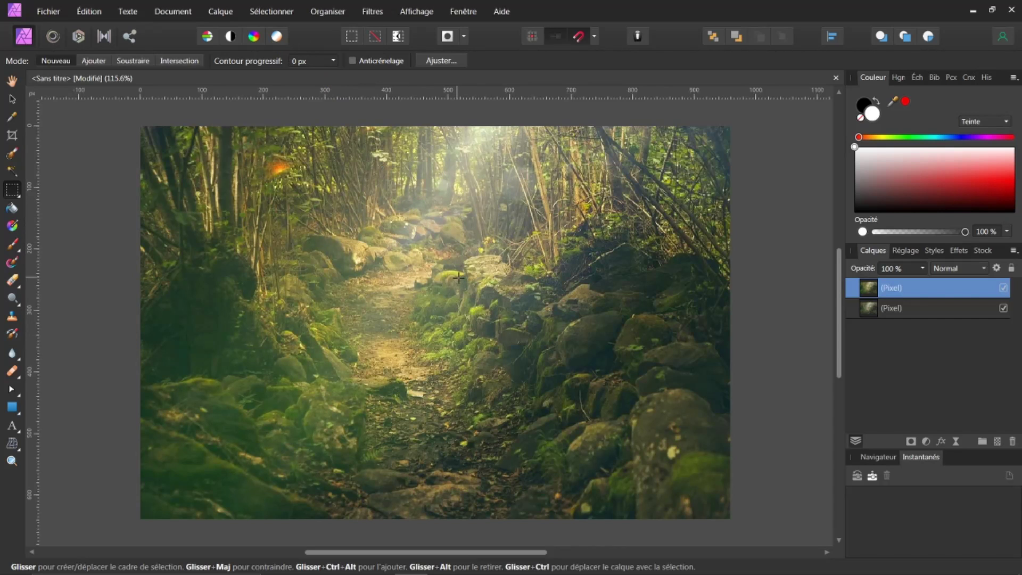
click(1004, 291)
click(1002, 292)
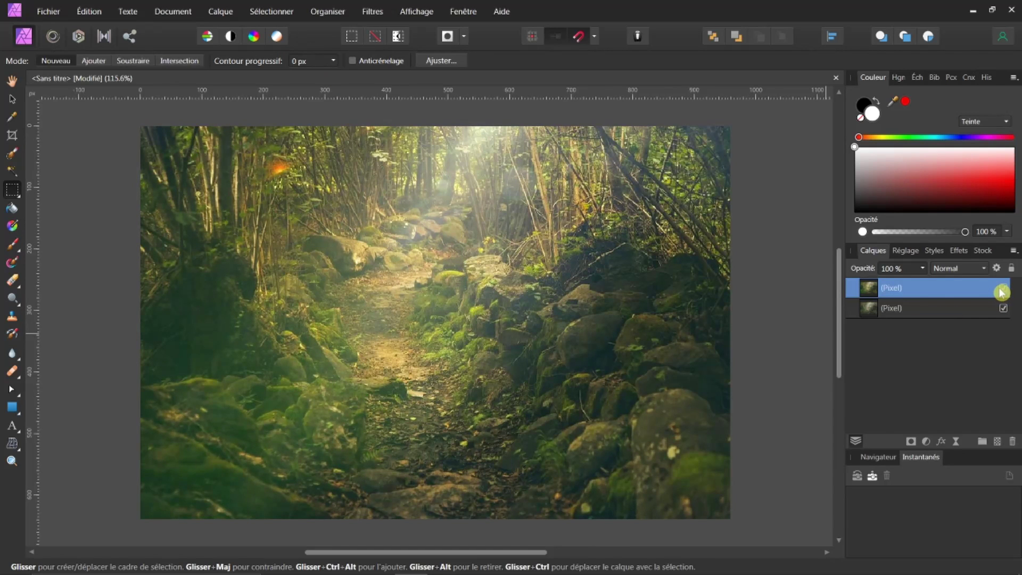
Step: Try the automatic white balance correction on the upper pixel layer and toggle its visibility to compare with the original
click(279, 37)
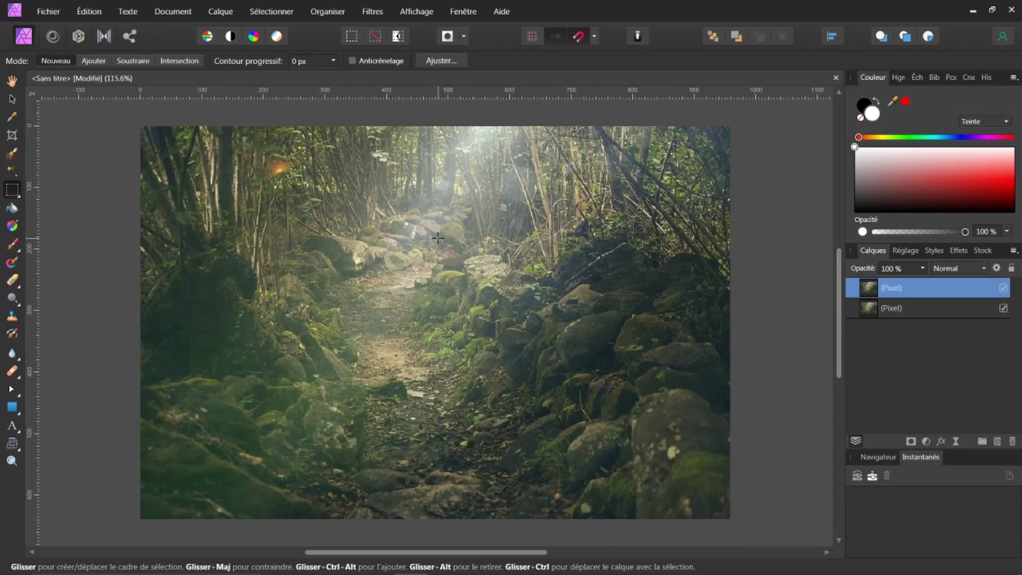
click(1003, 289)
Step: Apply automatic levels, contrast, colours and white balance in turn to the upper layer, and toggle its visibility to compare the combined effect
click(209, 38)
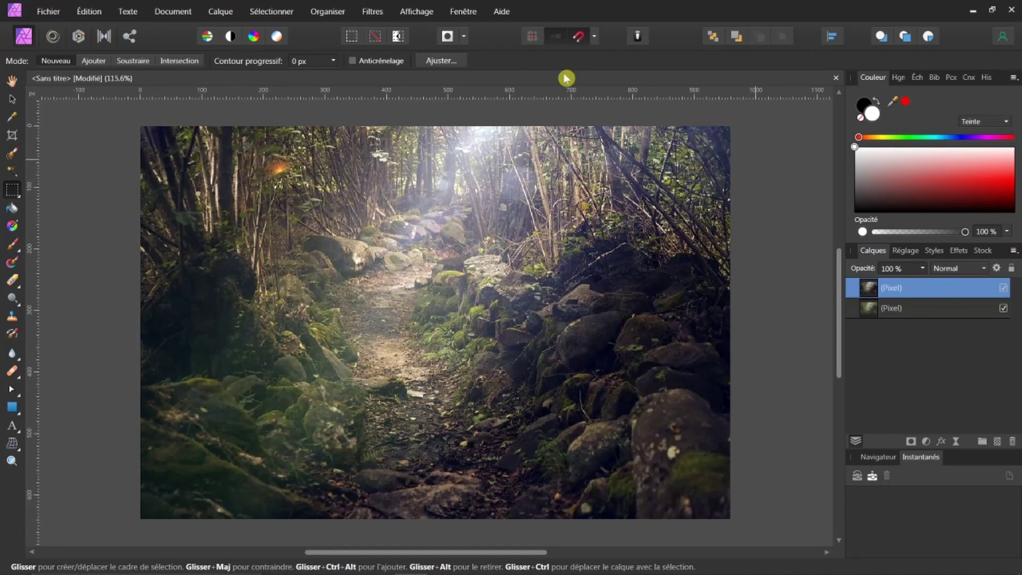
click(232, 37)
click(254, 37)
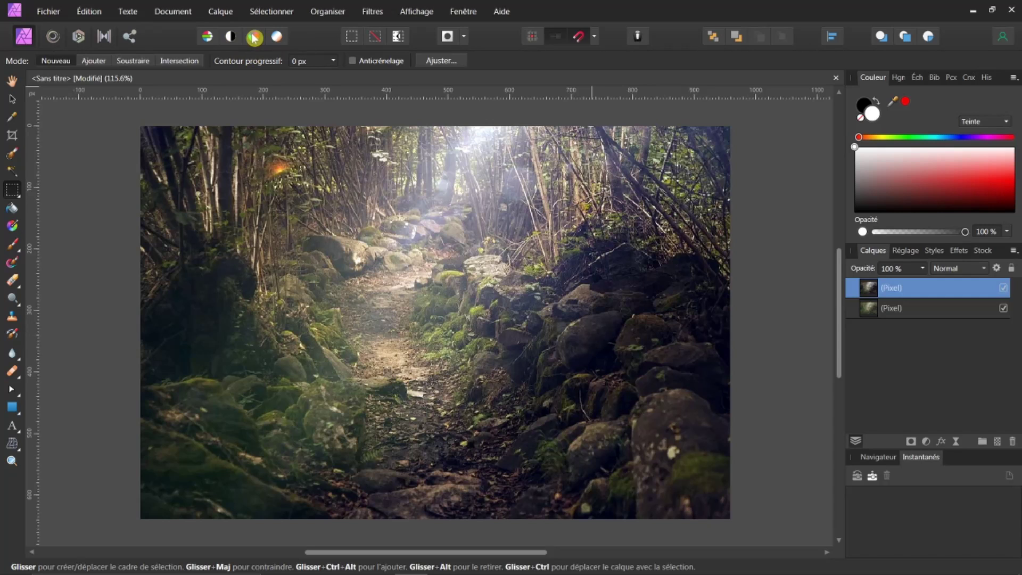
click(277, 38)
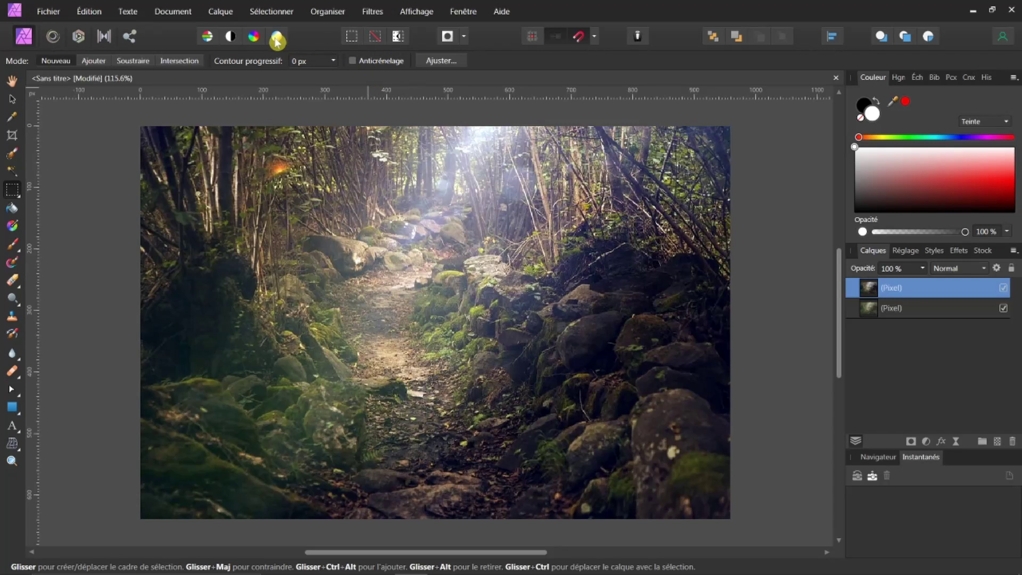
click(1004, 288)
click(1004, 288)
Step: Try a Balance des blancs adjustment layer by shifting its white balance and tint, and delete the adjustment
click(927, 443)
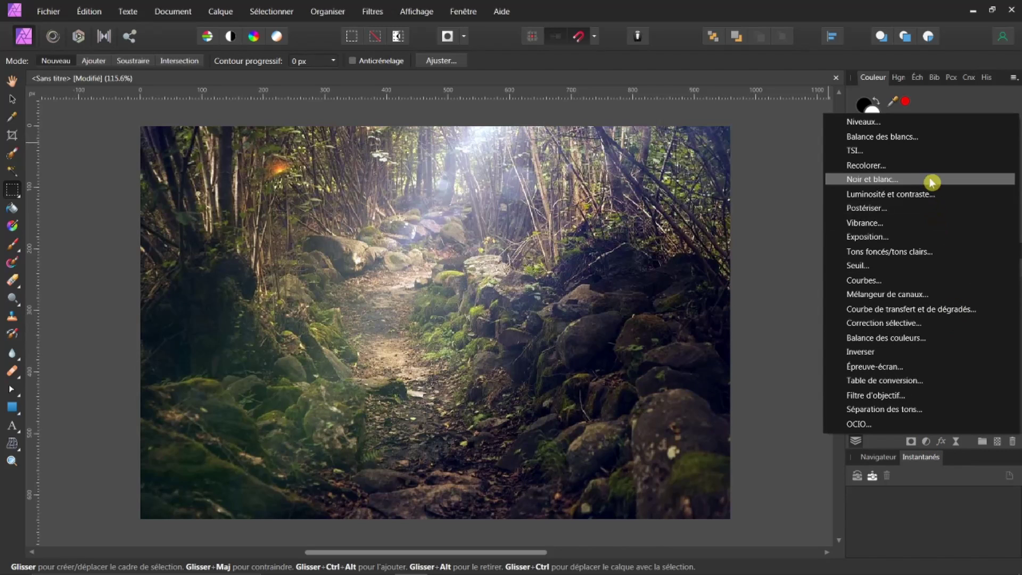
click(923, 137)
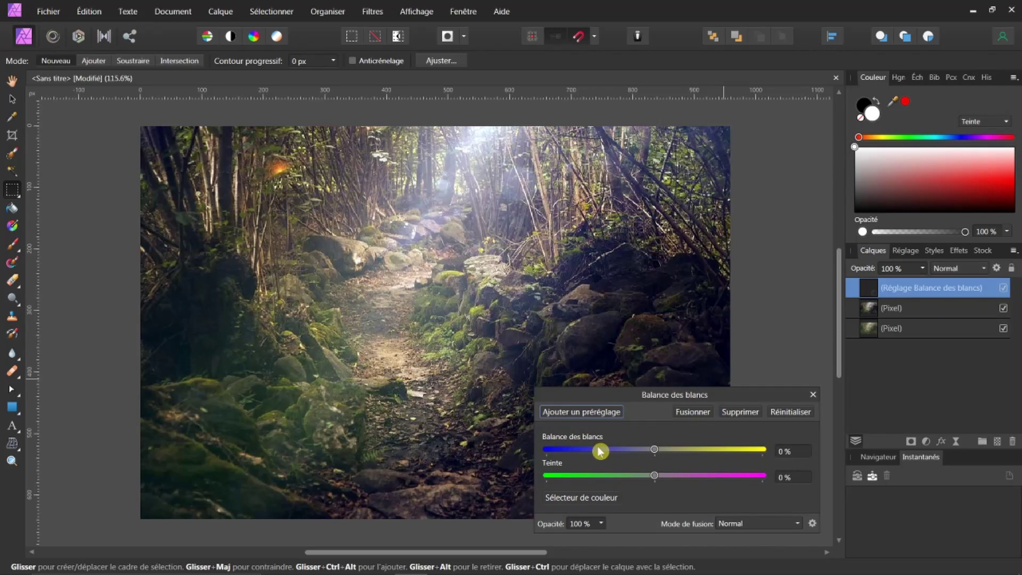
drag(656, 451, 669, 477)
click(744, 413)
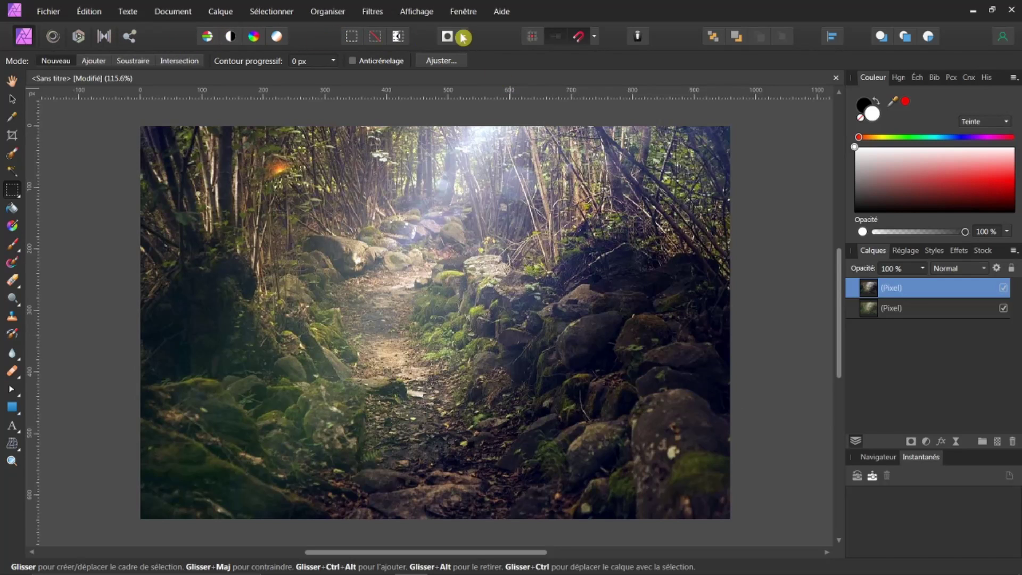
Step: Try starting a Pen tool curve snapped to the photo's top-left corner and cancel it
click(15, 99)
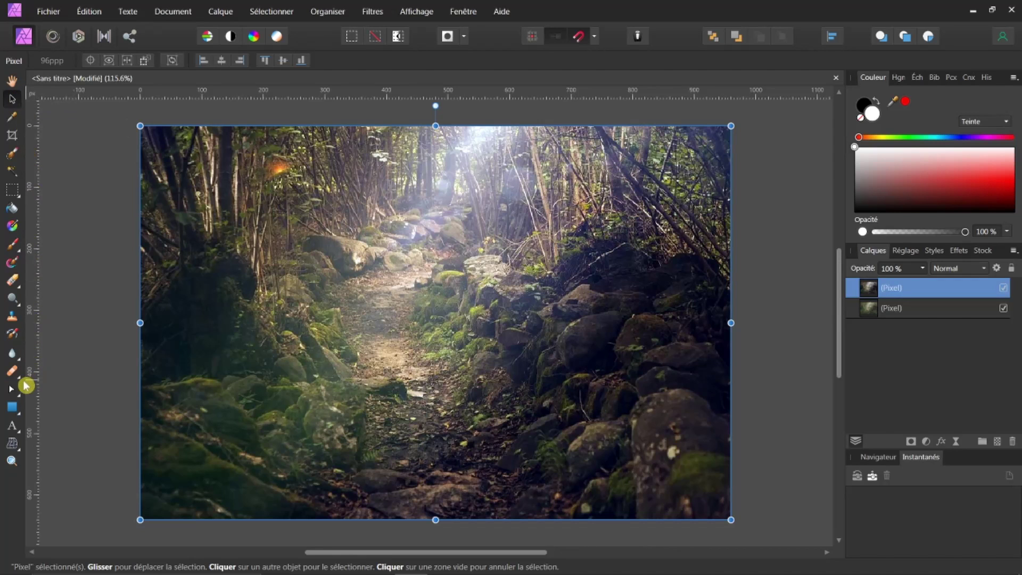
drag(21, 399, 51, 391)
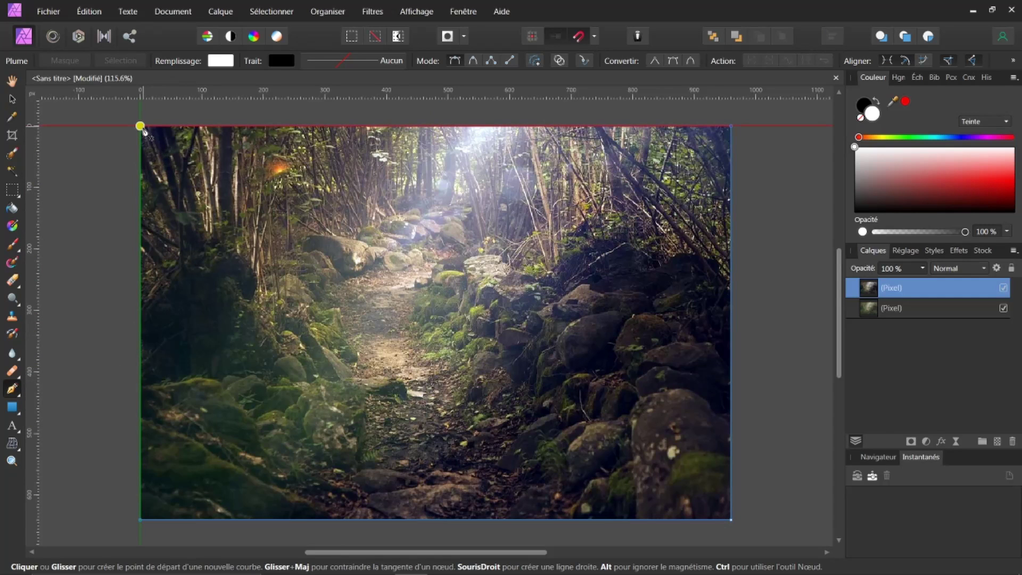
drag(140, 126, 187, 172)
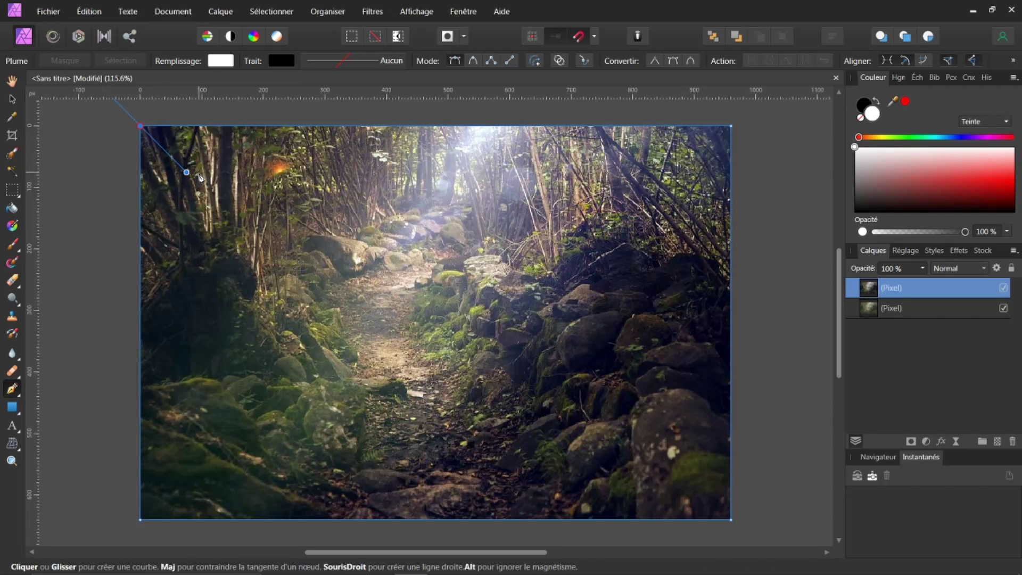
key(Escape)
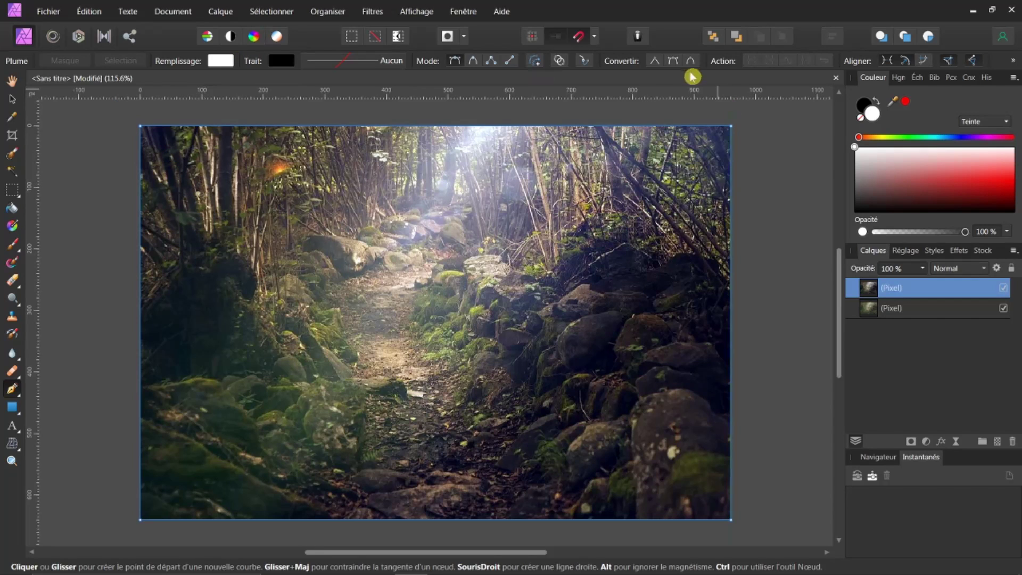
Step: Scale the upper pixel layer down from its top-right corner and enlarge it back until it snaps to the full canvas
click(14, 99)
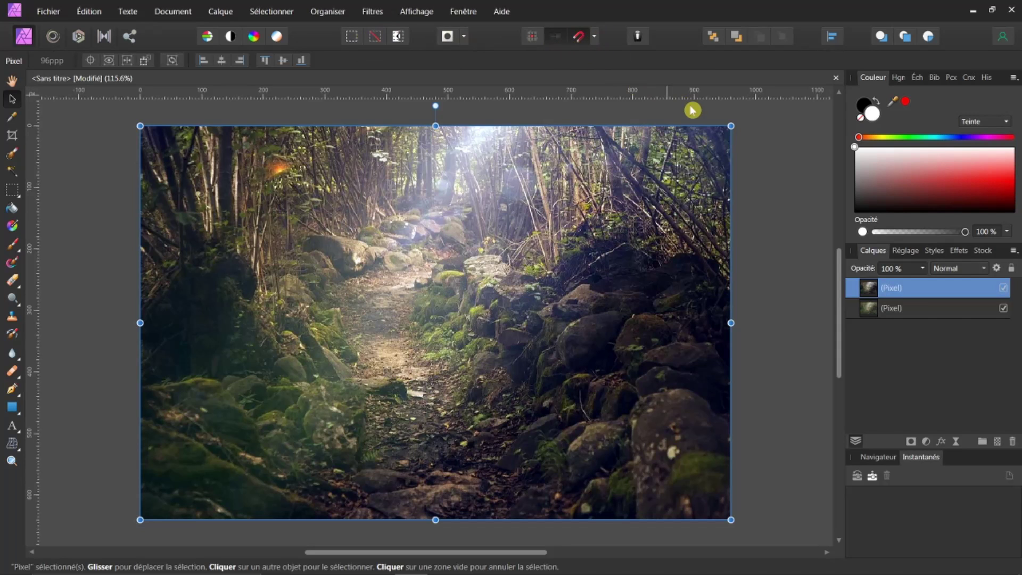
drag(731, 126, 489, 286)
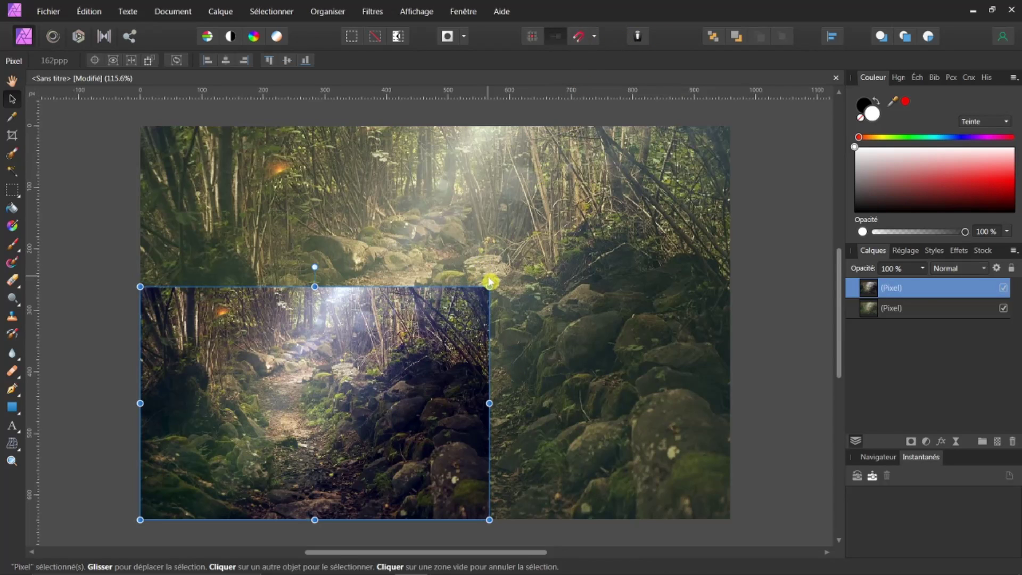
drag(489, 286, 686, 155)
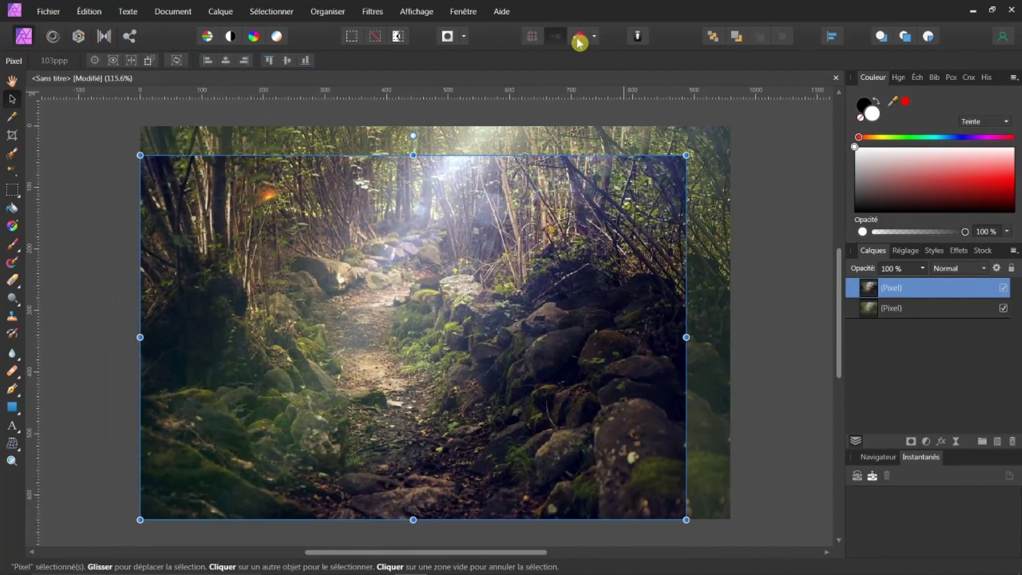
drag(686, 154, 730, 125)
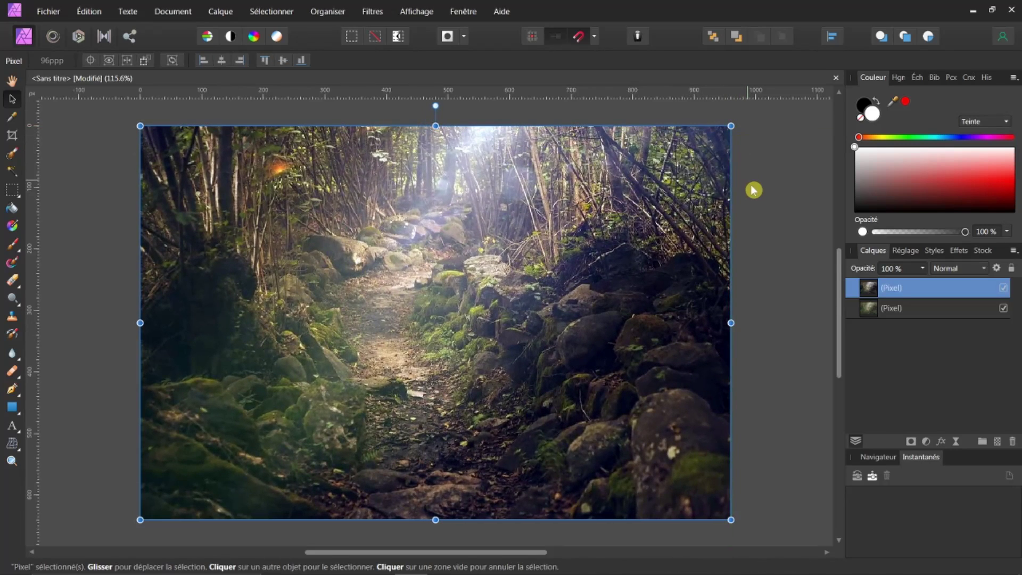
Step: Pan the photo slightly within the workspace using the Panoramique tool
click(13, 80)
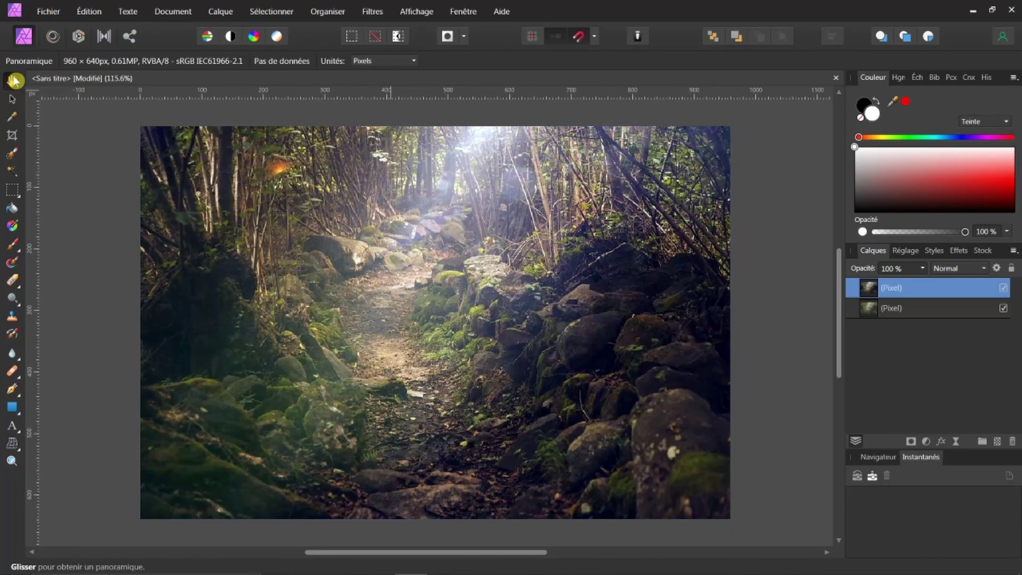
drag(463, 279, 441, 264)
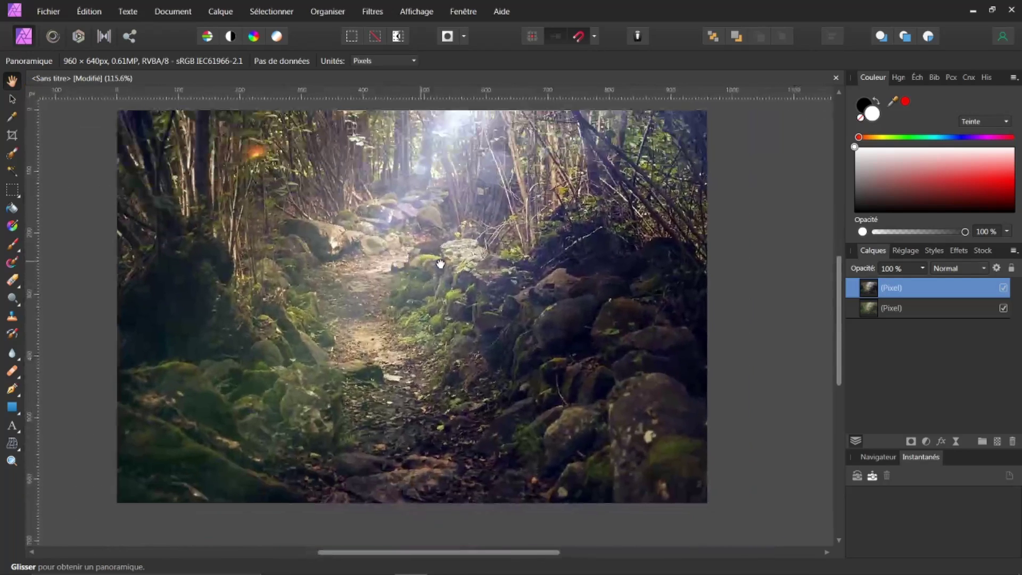